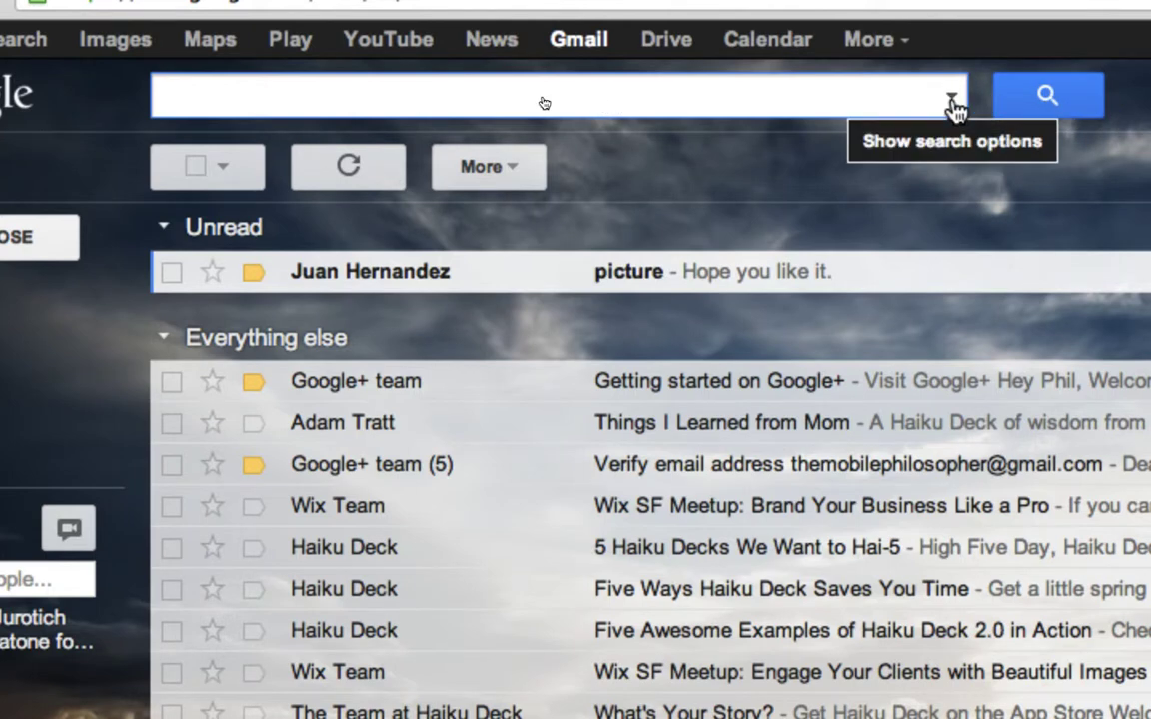
Step: Run an advanced search limited to Unread Mail, returning a single unread message
{"action": "left_click", "coordinate": [952, 99]}
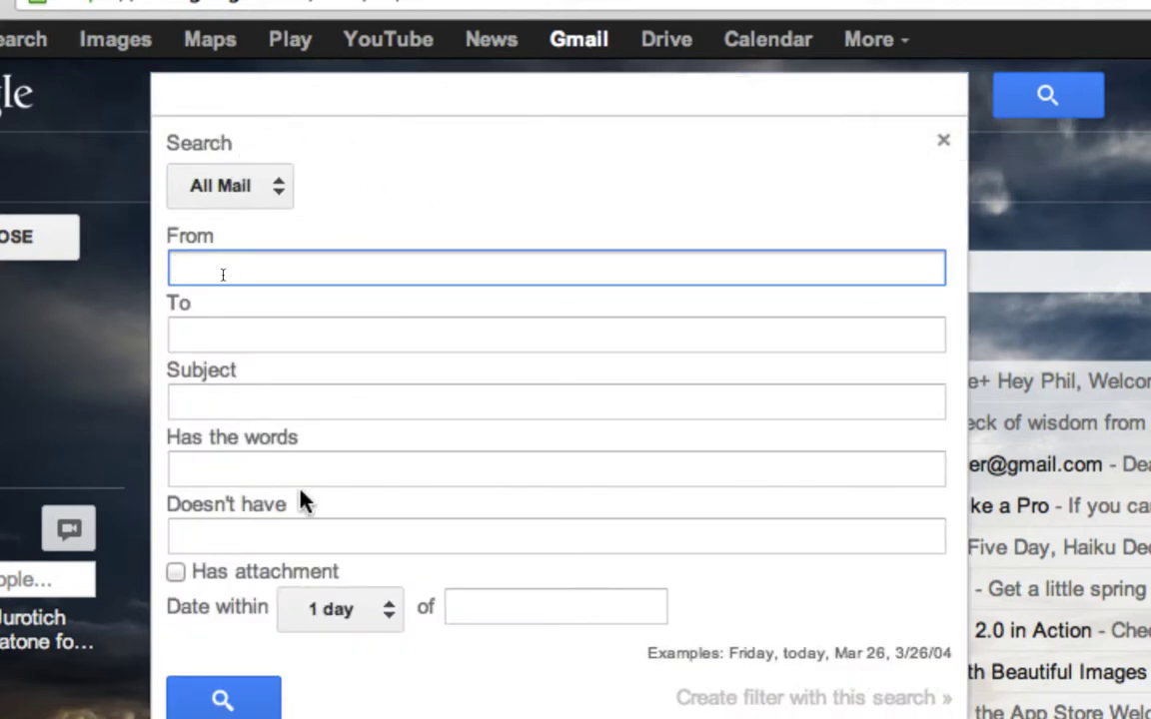
{"action": "left_click", "coordinate": [282, 198]}
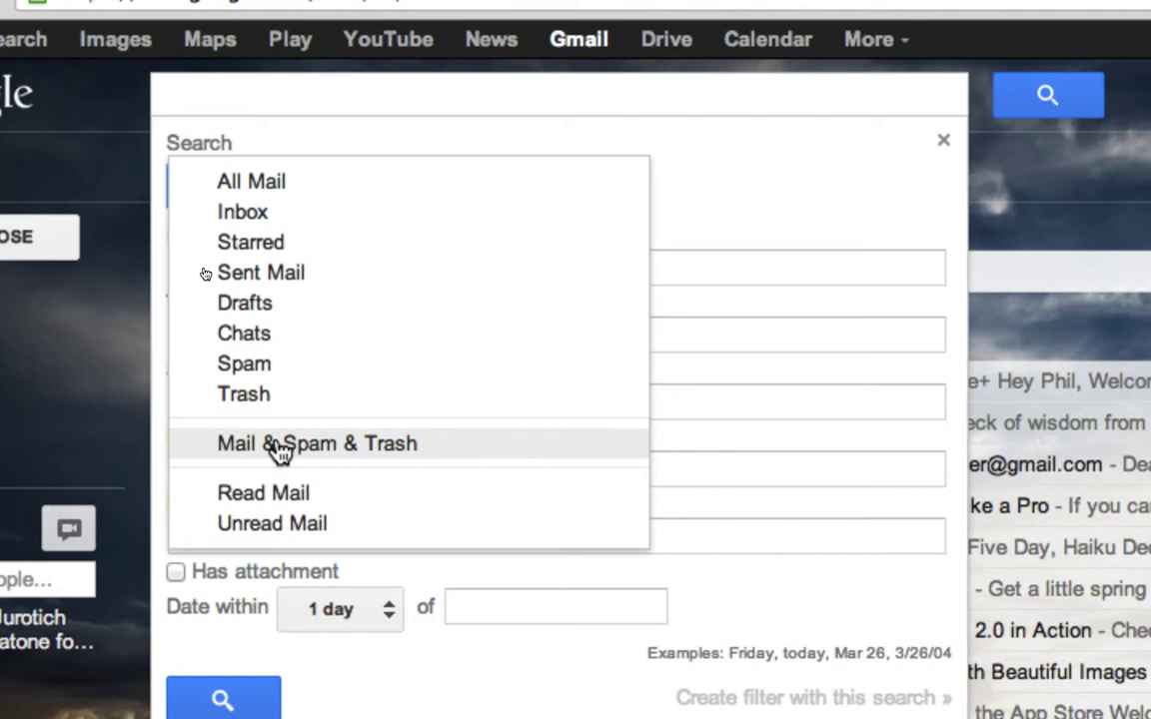
{"action": "left_click", "coordinate": [302, 522]}
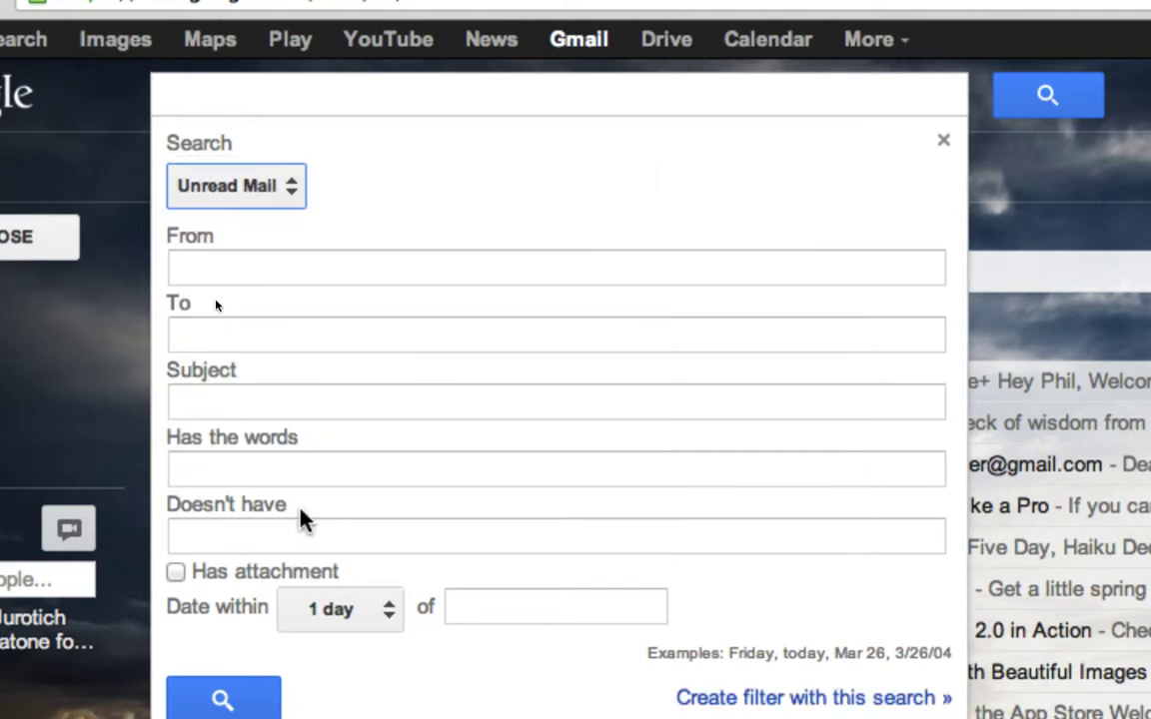
{"action": "left_click", "coordinate": [224, 690]}
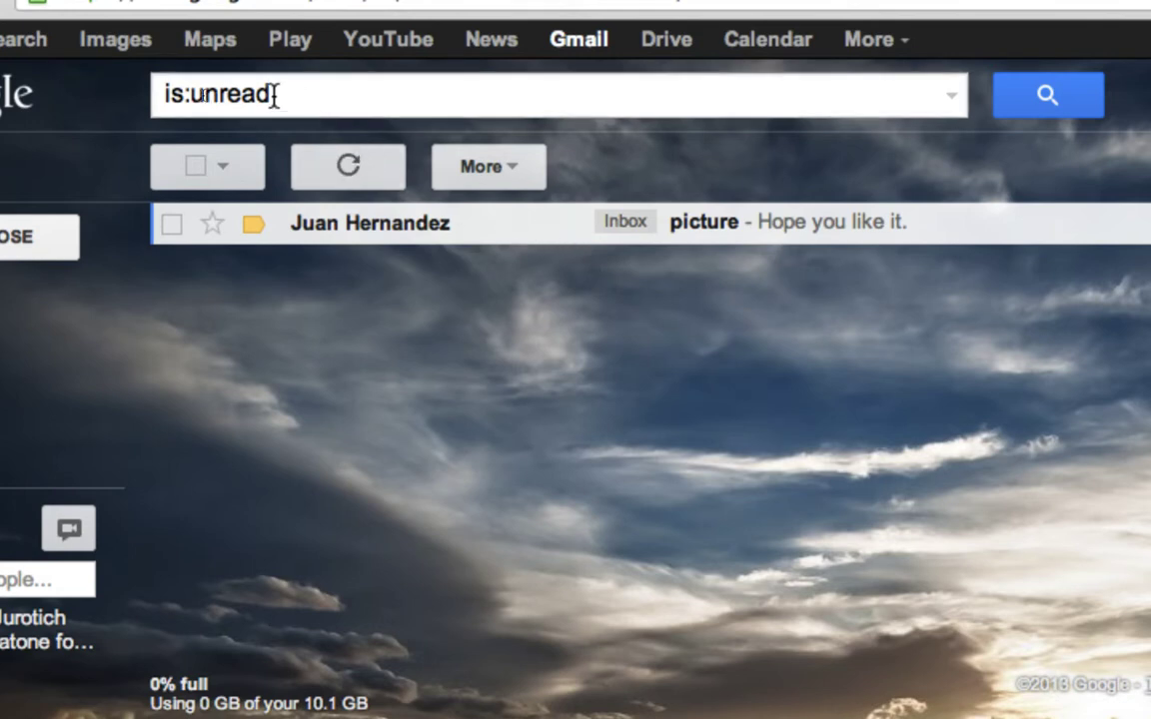
Step: Rerun the advanced search limited to Read Mail, listing 18 read messages
{"action": "left_click", "coordinate": [951, 97]}
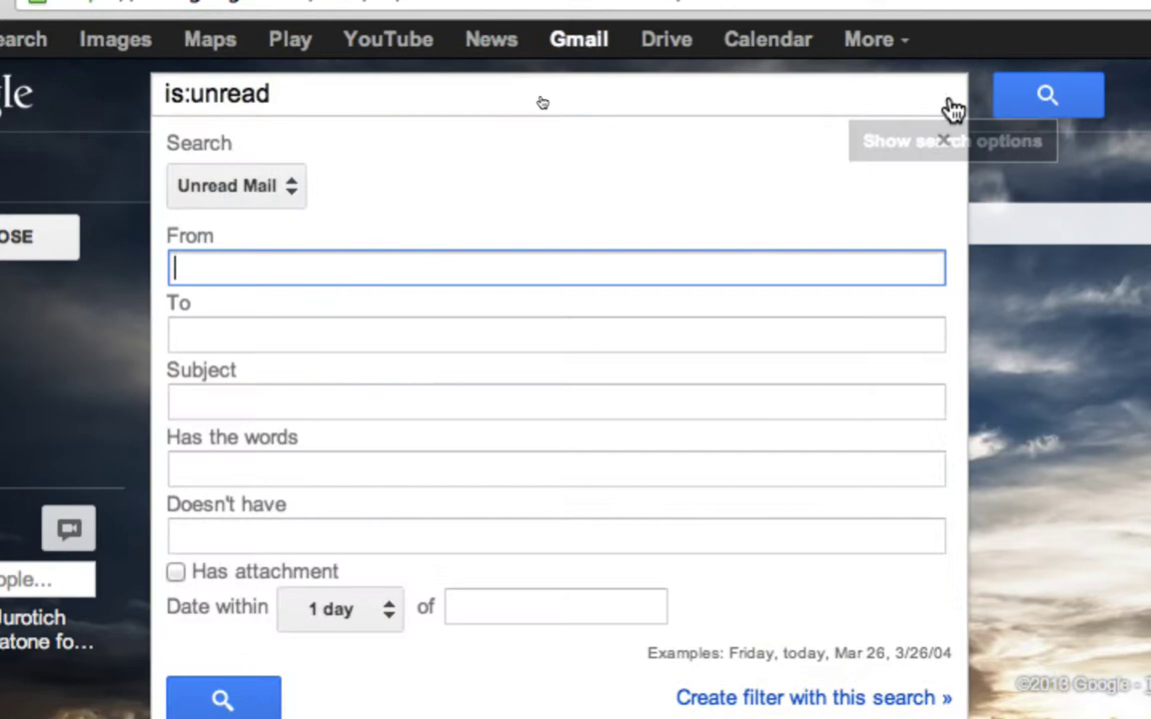
{"action": "left_click", "coordinate": [254, 188]}
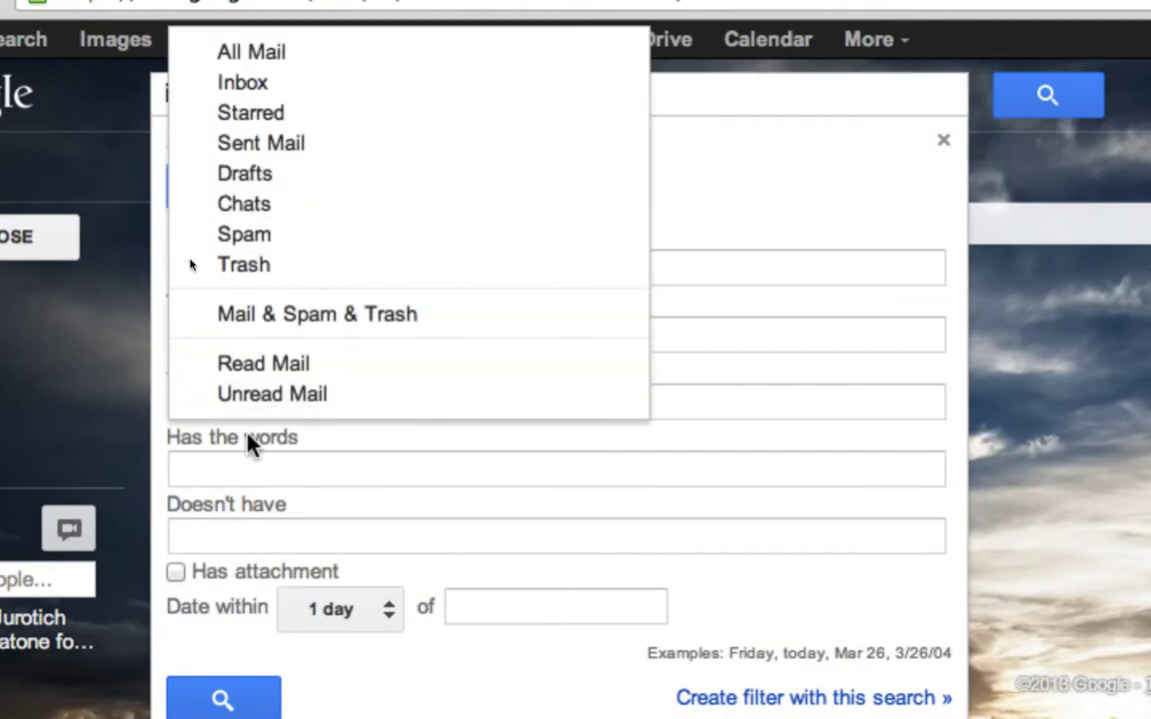
{"action": "left_click", "coordinate": [258, 370]}
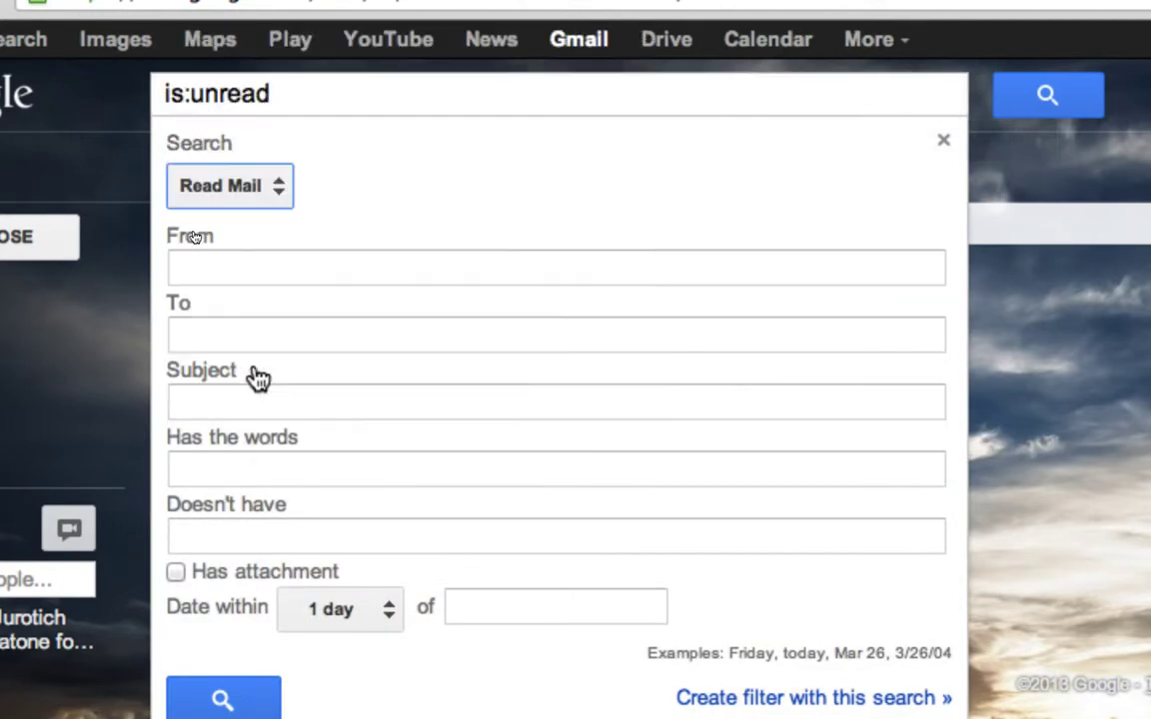
{"action": "left_click", "coordinate": [221, 699]}
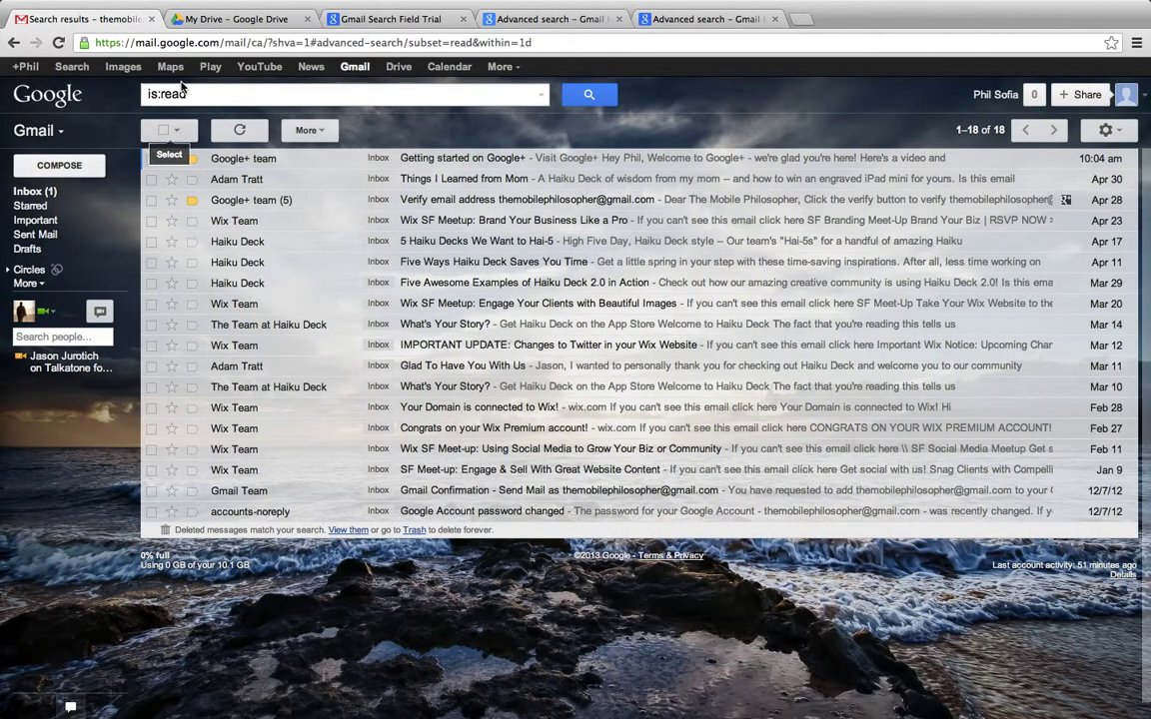
Step: Search only the Inbox for messages from the particular sender, finding two emails
{"action": "left_click", "coordinate": [542, 96]}
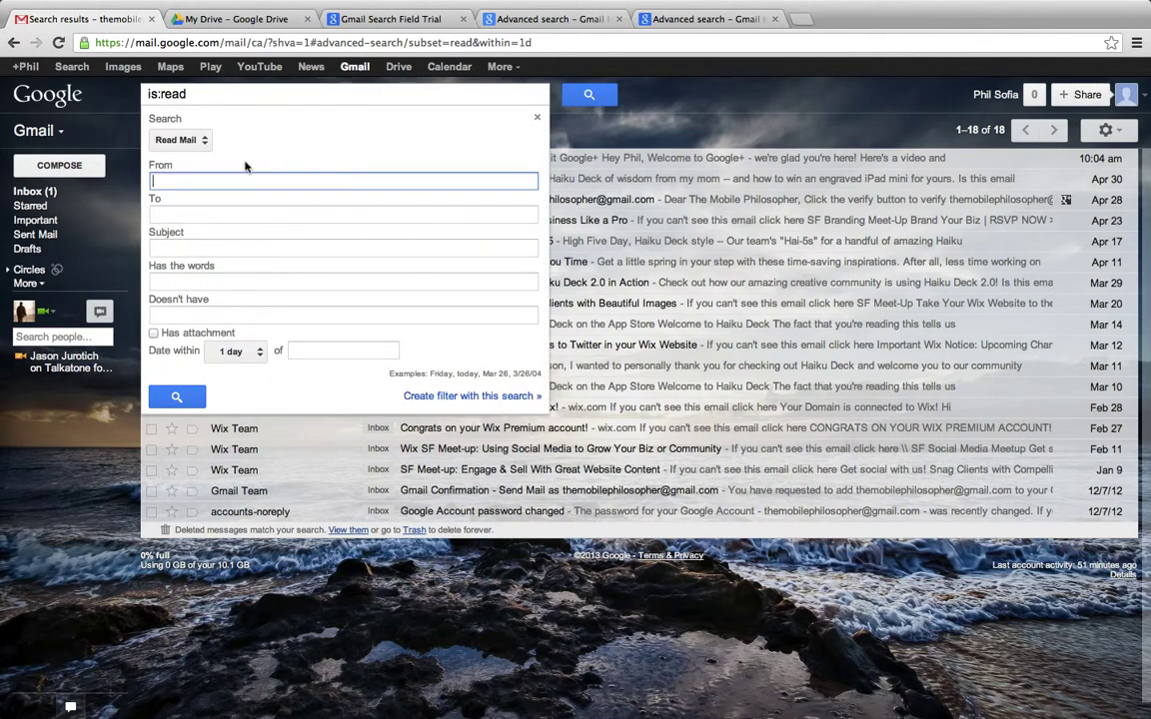
{"action": "left_click", "coordinate": [194, 142]}
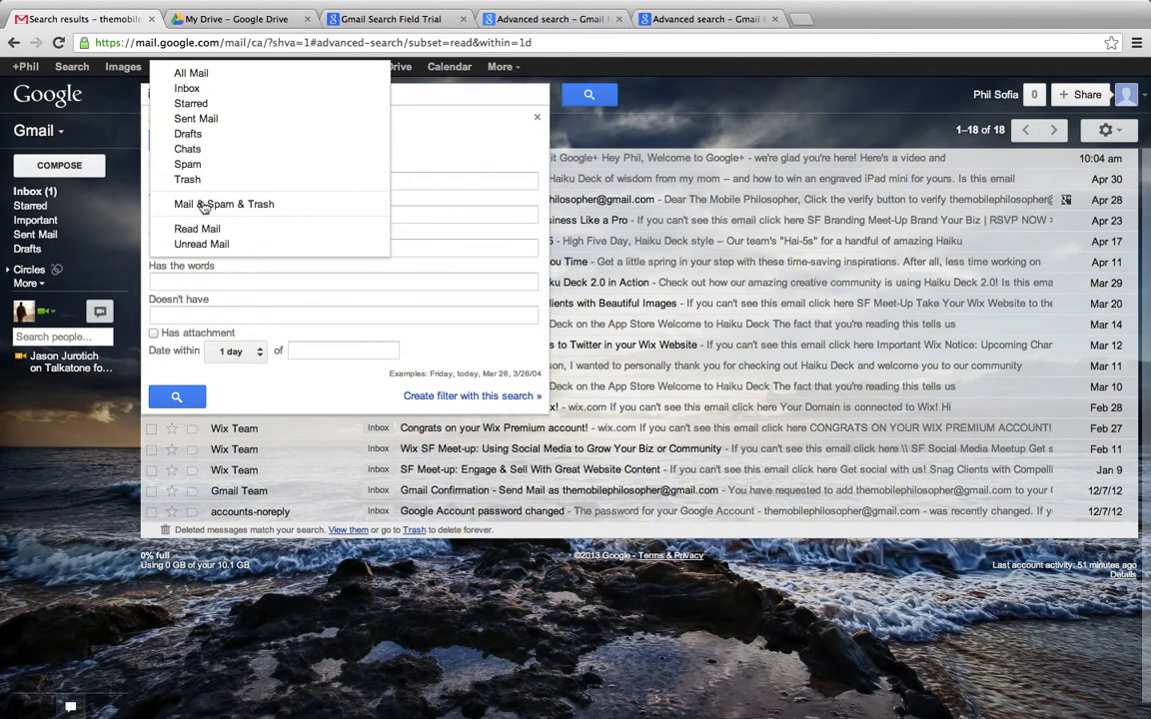
{"action": "left_click", "coordinate": [198, 89]}
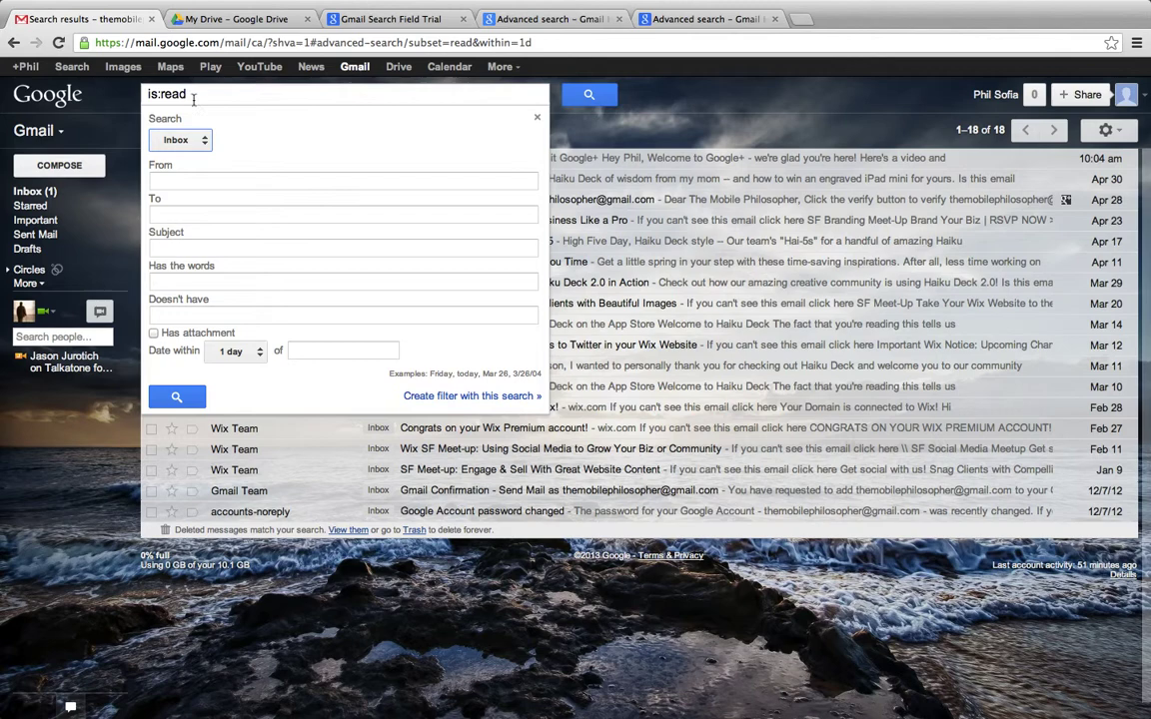
{"action": "left_click", "coordinate": [184, 183]}
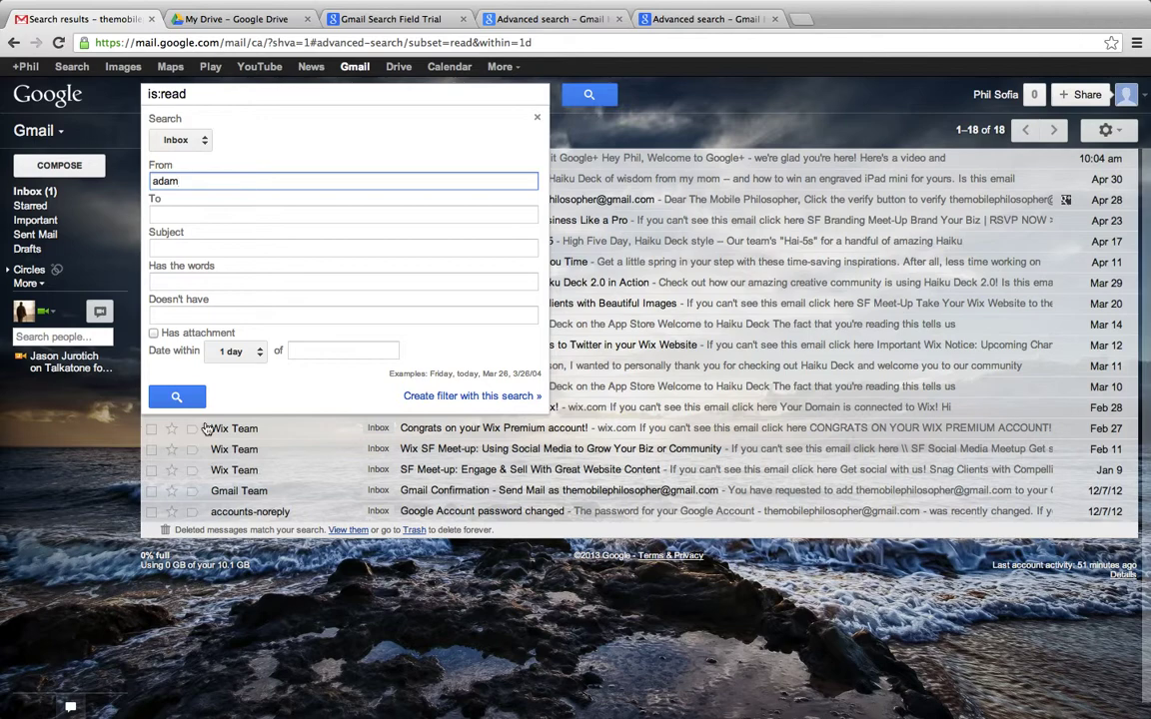
{"action": "left_click", "coordinate": [177, 396]}
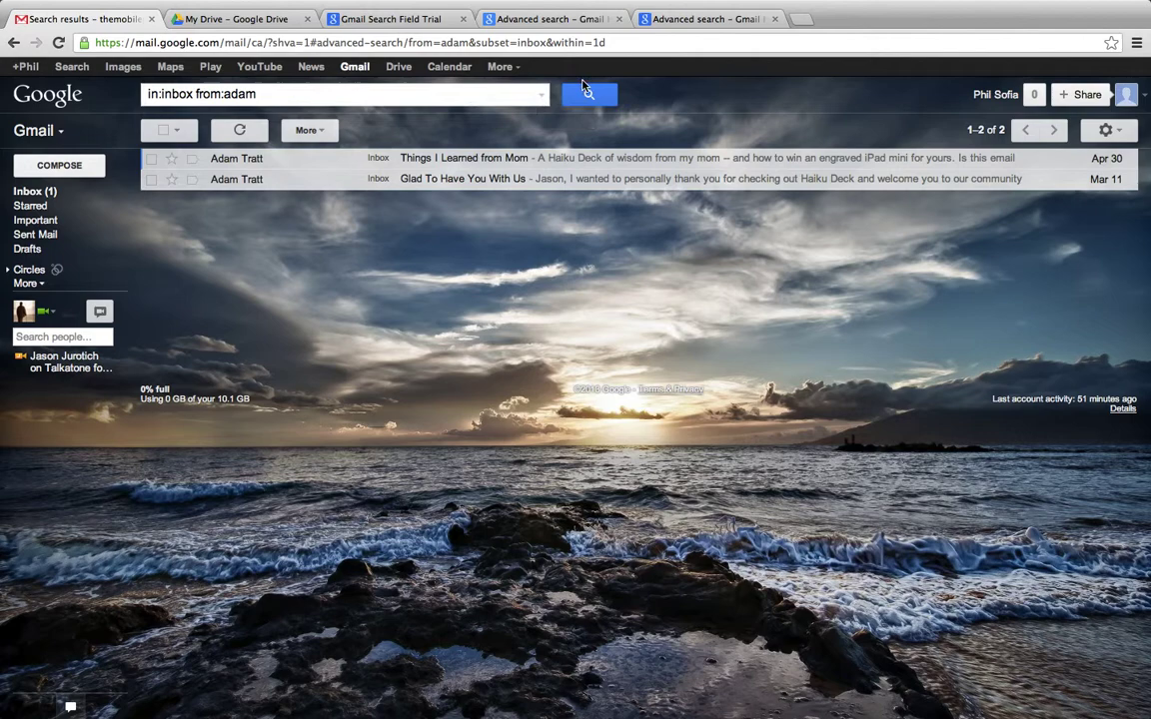
Step: Reopen the search options, close them and begin clearing the query
{"action": "left_click", "coordinate": [540, 100]}
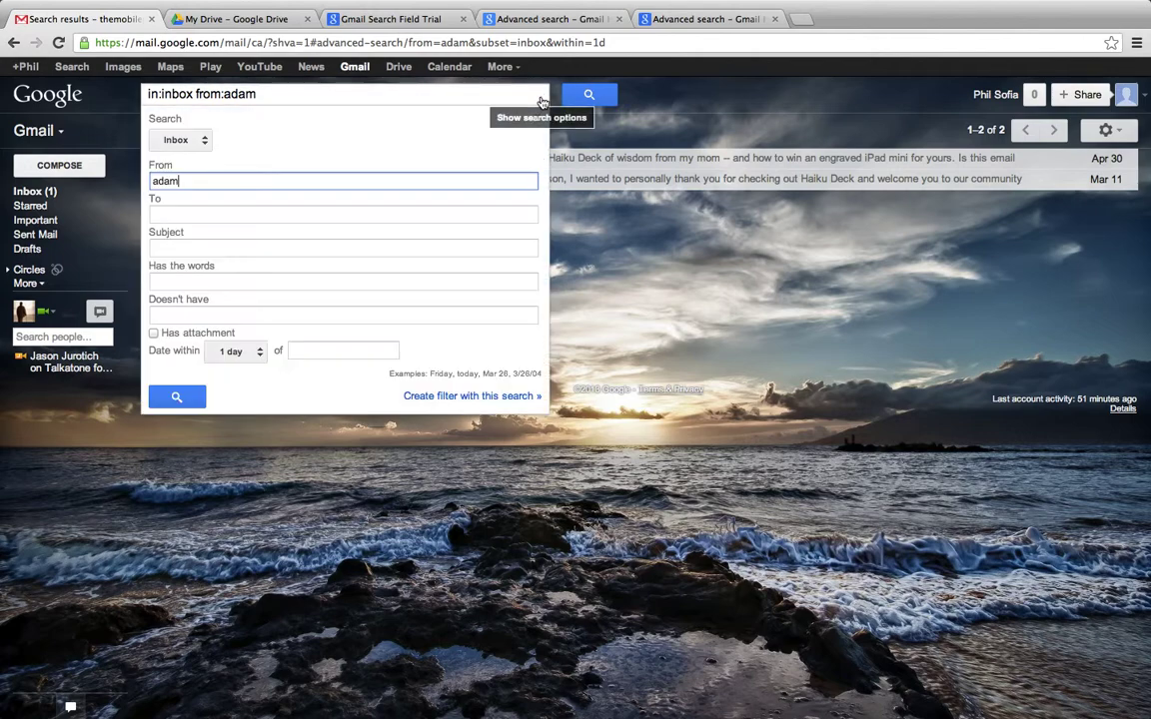
{"action": "left_click", "coordinate": [260, 93]}
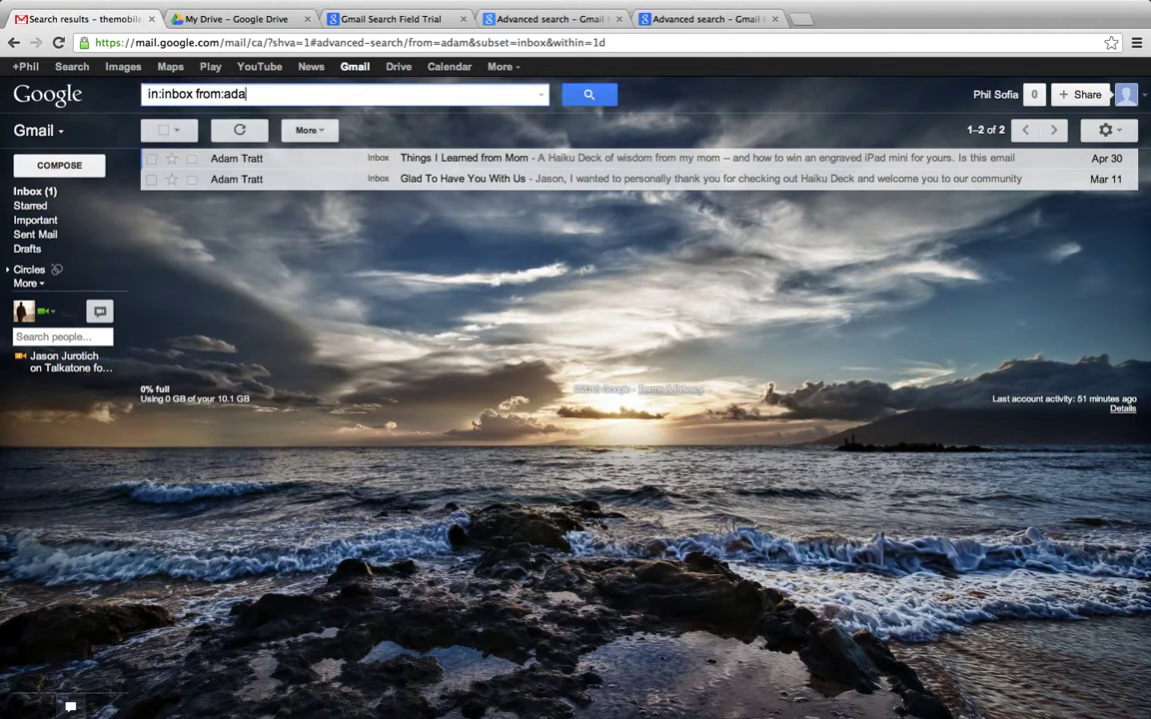
{"action": "key", "text": "BackSpace"}
{"action": "key", "text": "BackSpace"}
{"action": "key", "text": "BackSpace"}
{"action": "key", "text": "BackSpace"}
{"action": "key", "text": "BackSpace"}
{"action": "key", "text": "BackSpace"}
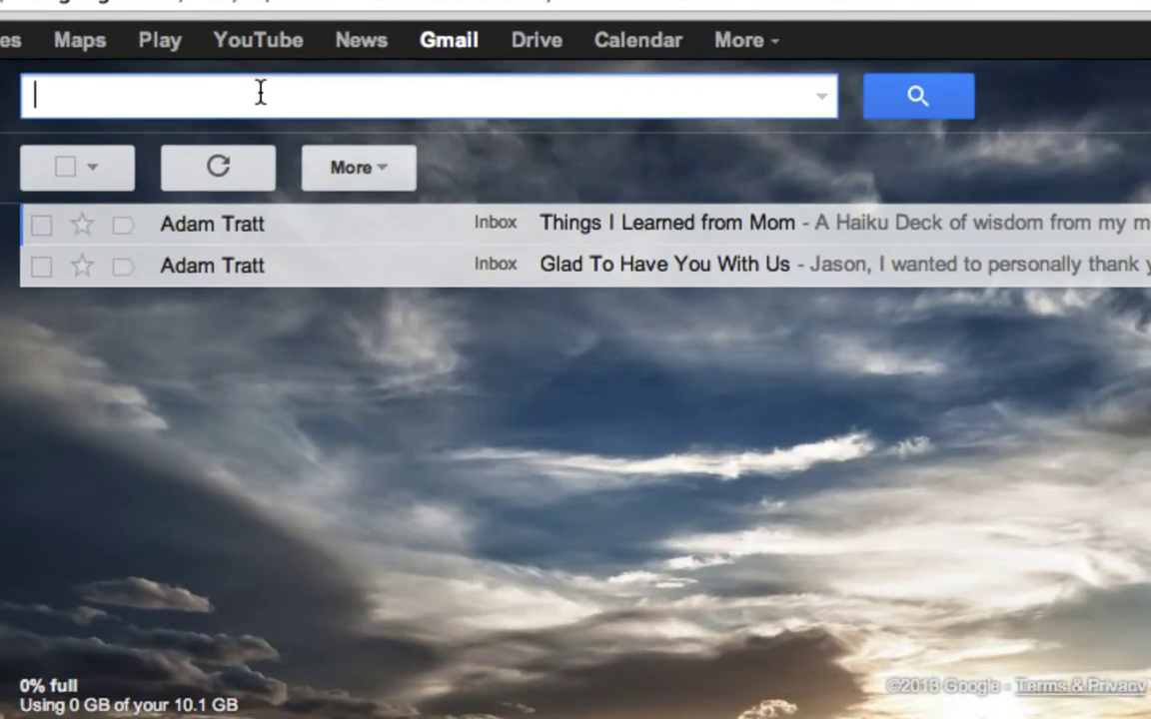
Step: Search for filename:jpg, then select that query to replace it
{"action": "type", "text": "fi"}
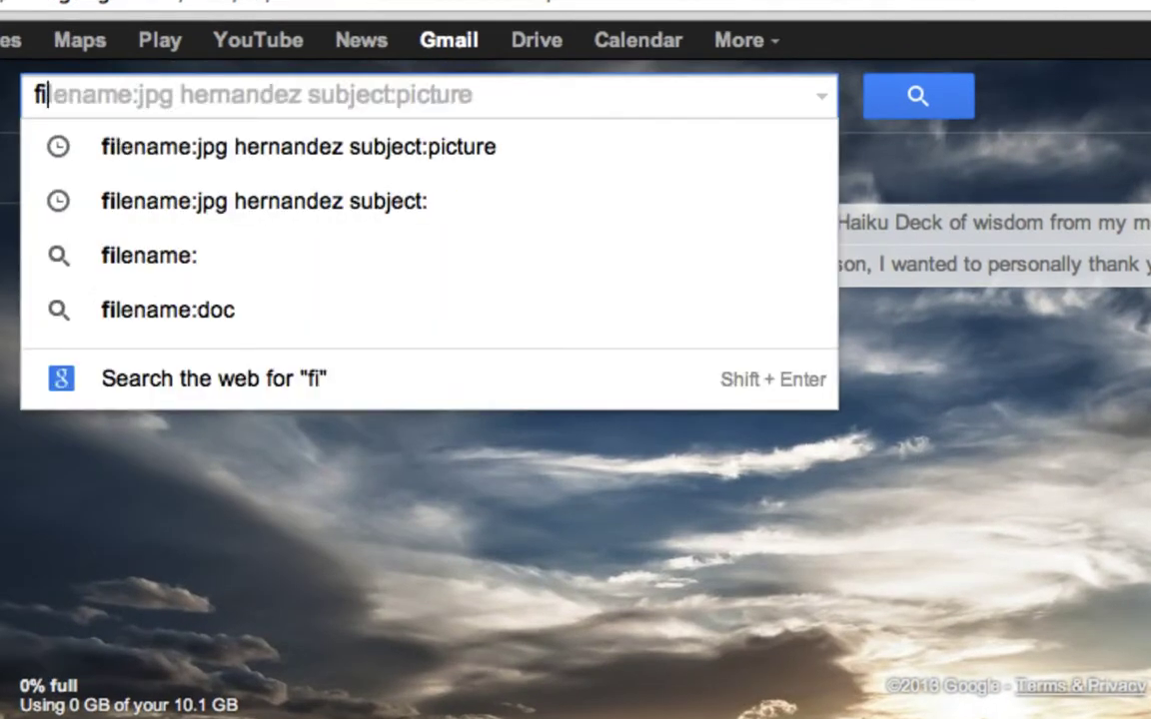
{"action": "type", "text": "lename"}
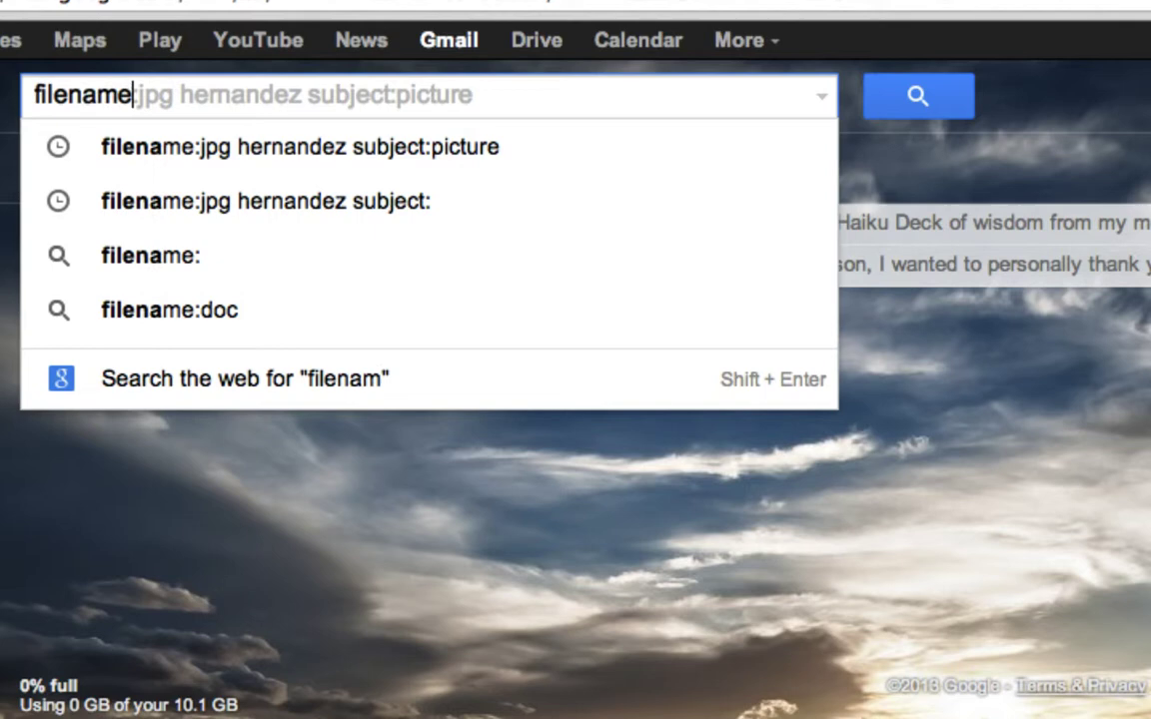
{"action": "type", "text": ":jpg"}
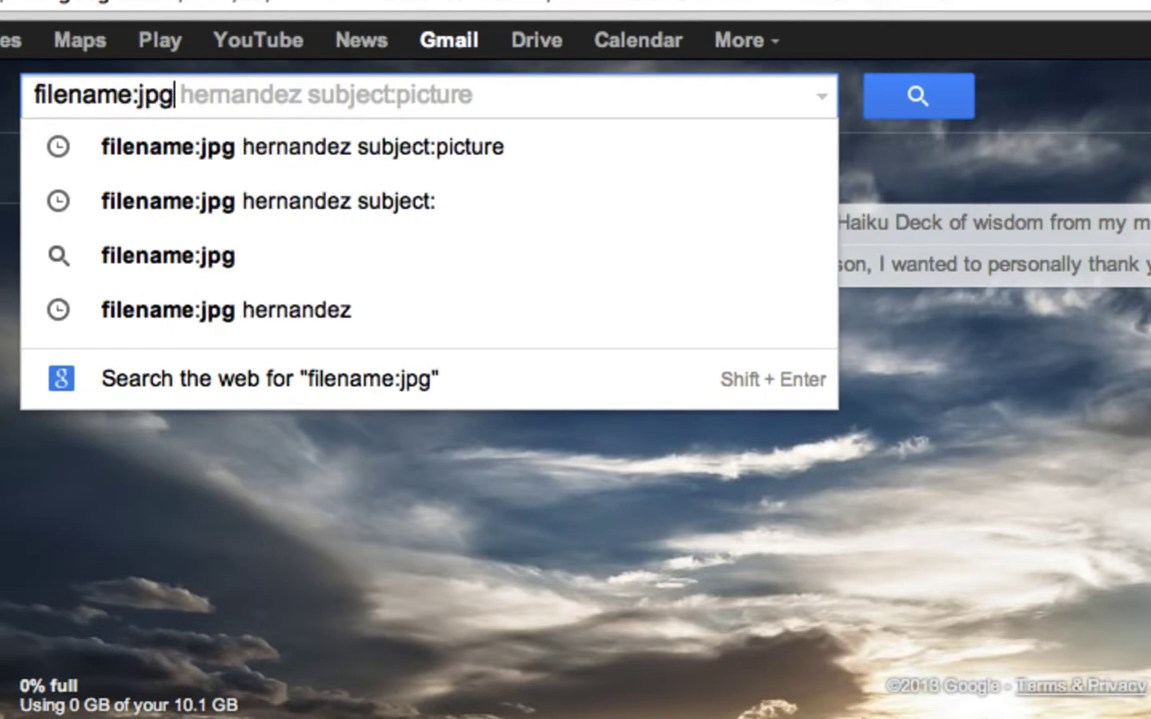
{"action": "key", "text": "Return"}
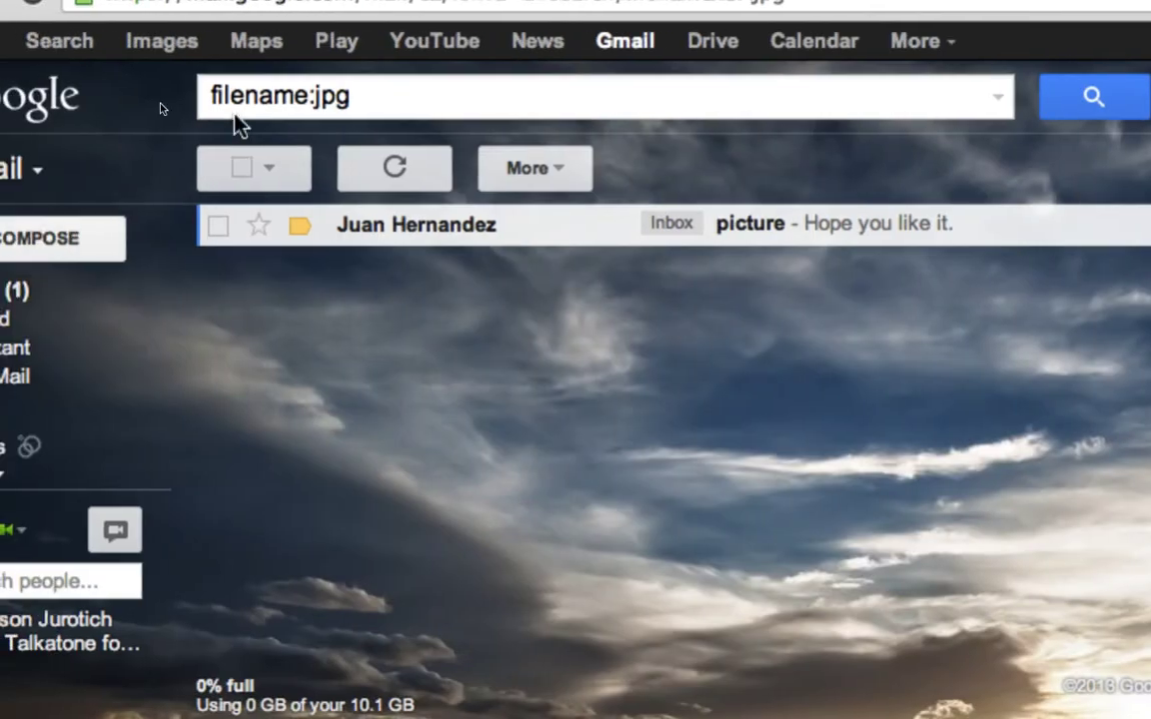
{"action": "left_click", "coordinate": [260, 88]}
Step: Run a has:attachment search, which lists only the 'picture' message
{"action": "type", "text": "has:"}
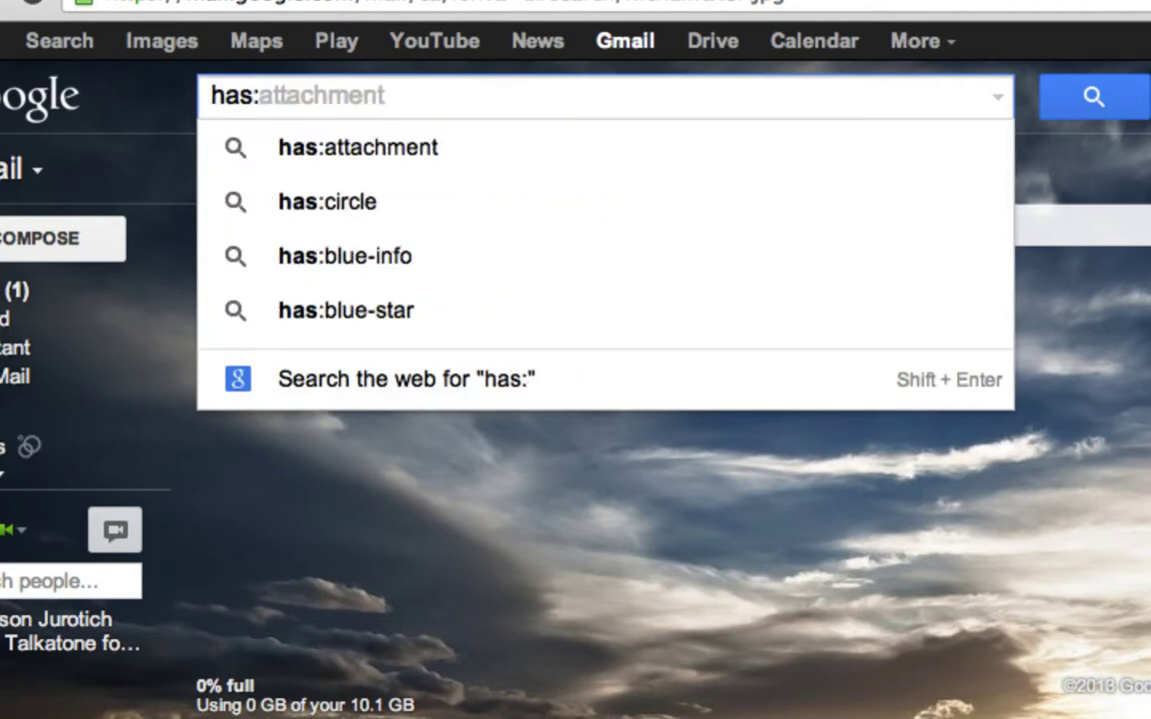
{"action": "left_click", "coordinate": [290, 147]}
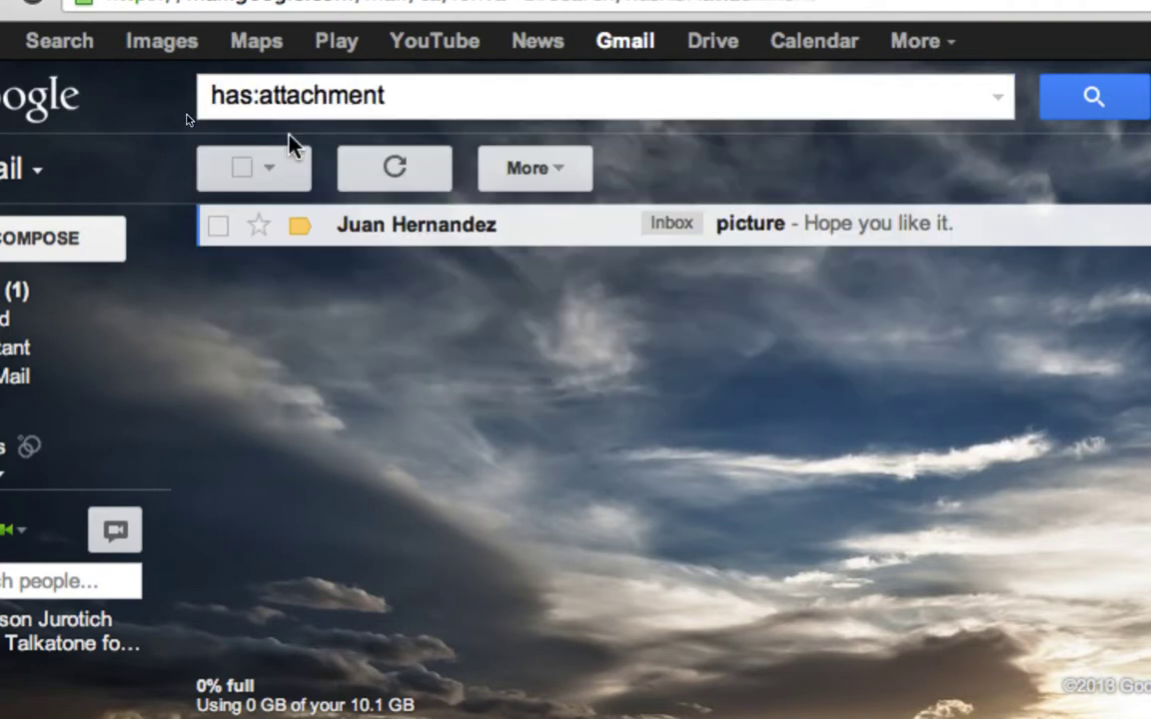
{"action": "left_click", "coordinate": [418, 95]}
{"action": "key", "text": "Return"}
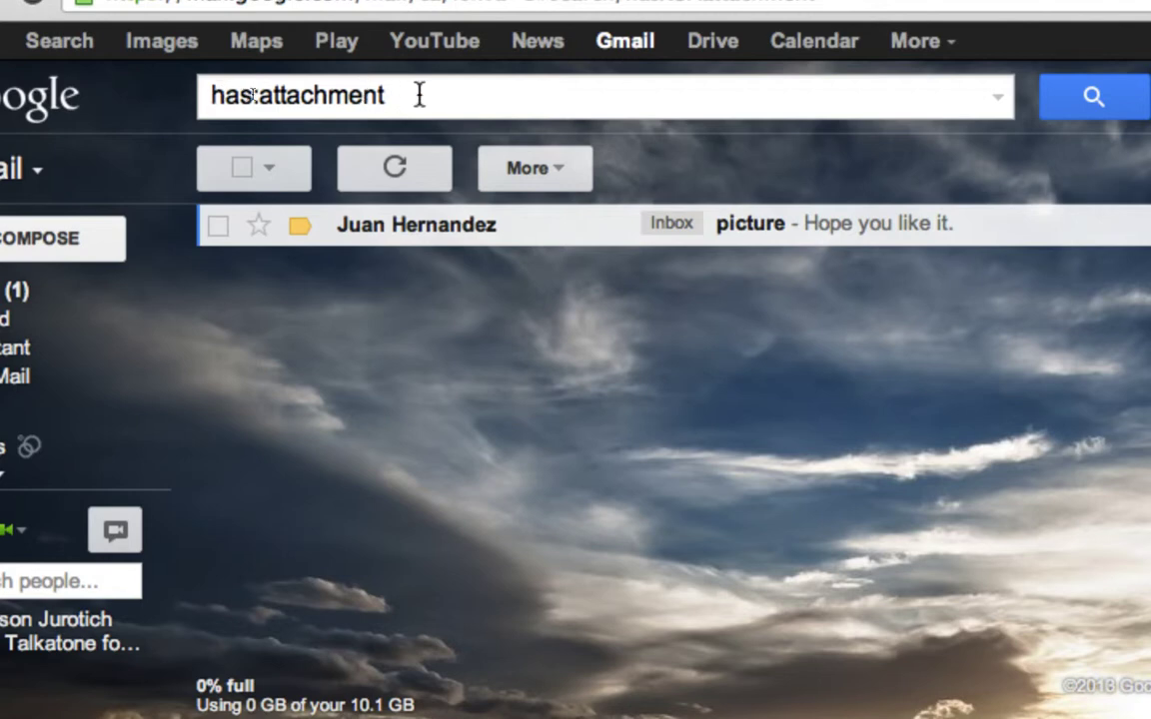
{"action": "left_click", "coordinate": [394, 95]}
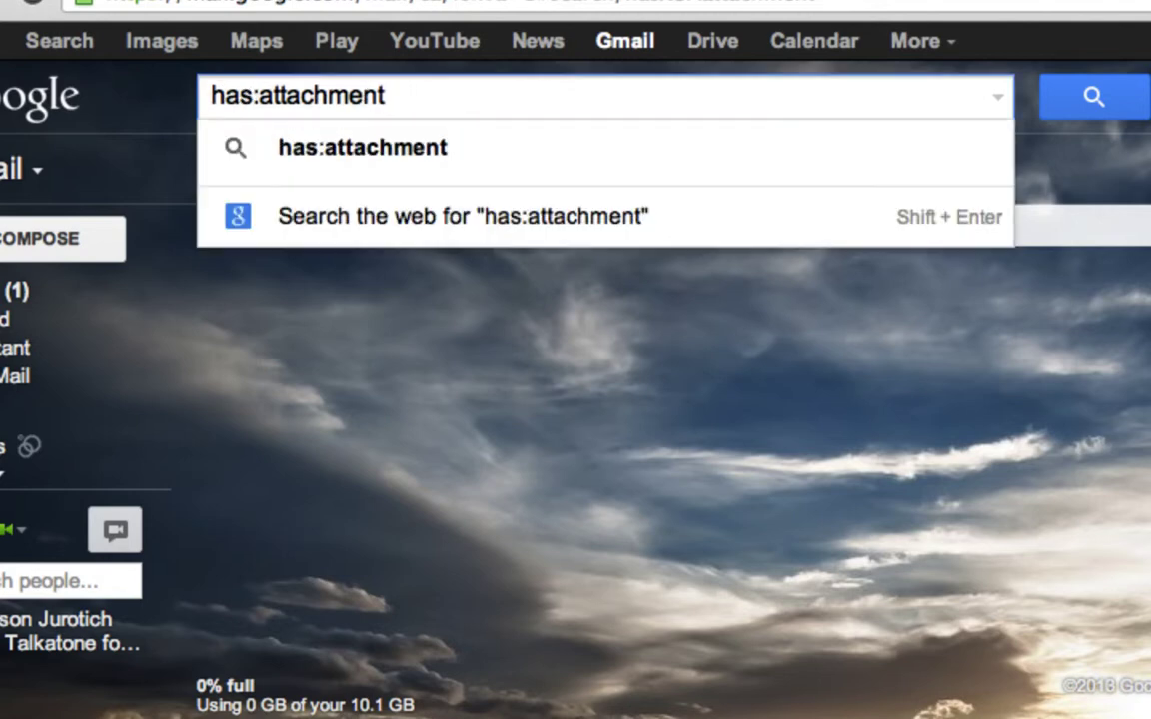
Step: Extend the query to has:attachment filename:jpg and run it
{"action": "type", "text": "fiel"}
{"action": "key", "text": "BackSpace"}
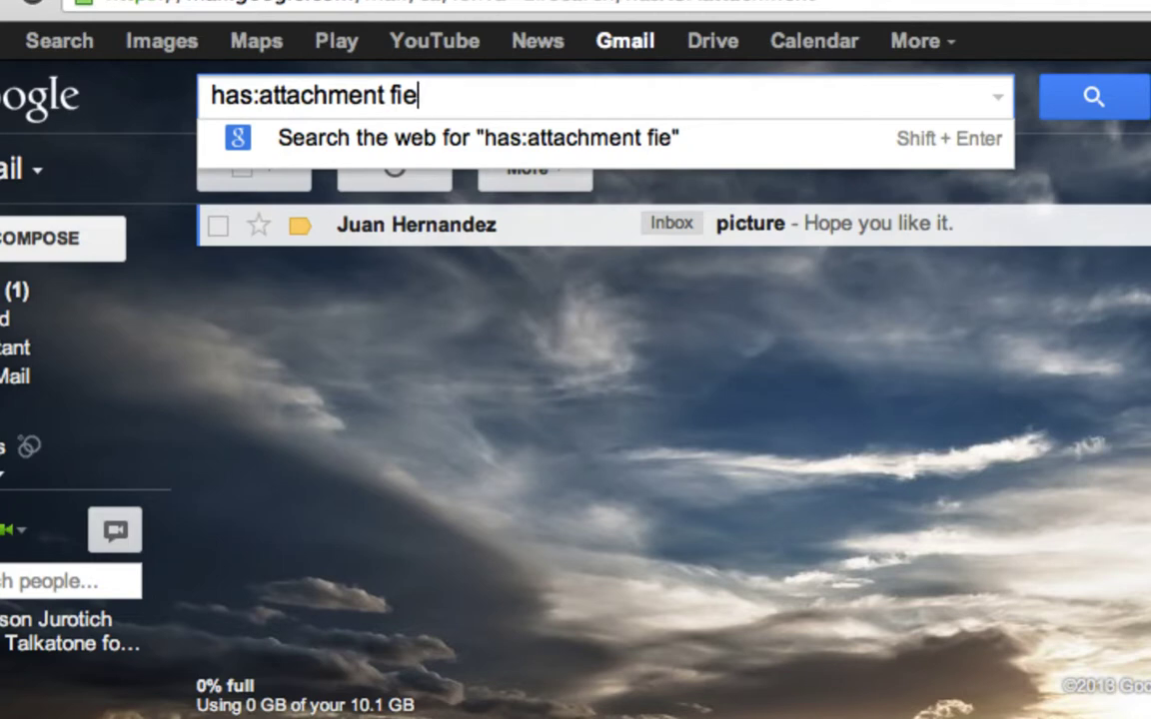
{"action": "type", "text": "l"}
{"action": "key", "text": "Tab"}
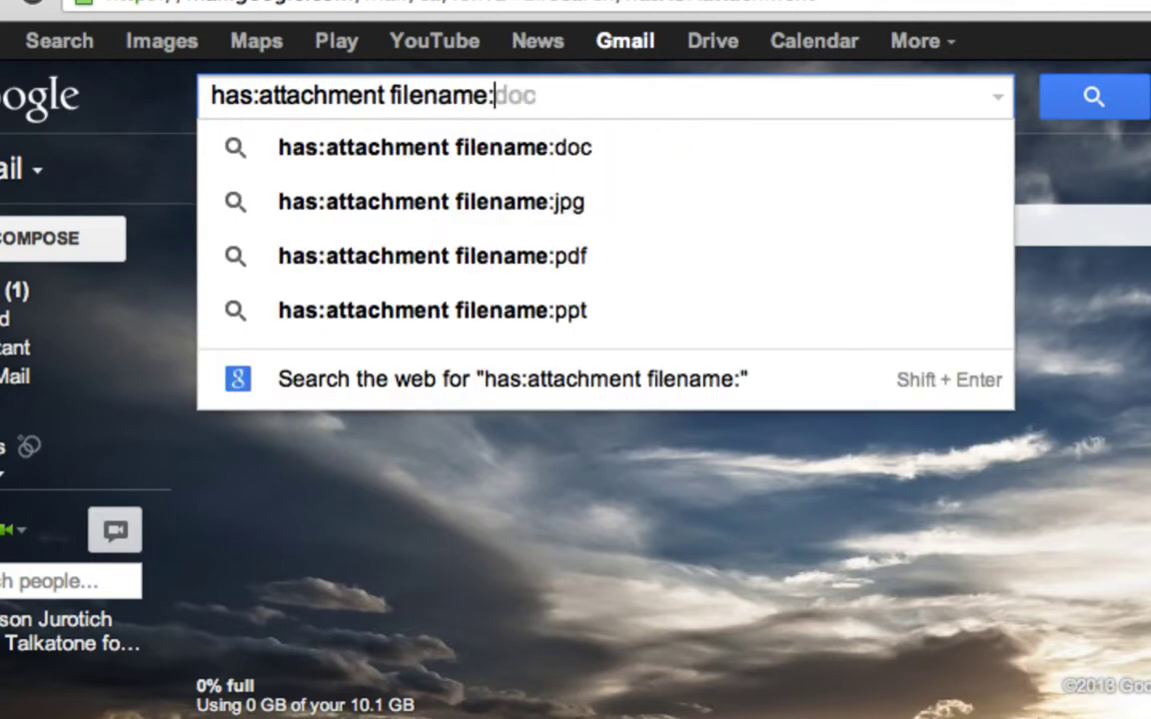
{"action": "type", "text": "jpg"}
{"action": "key", "text": "Return"}
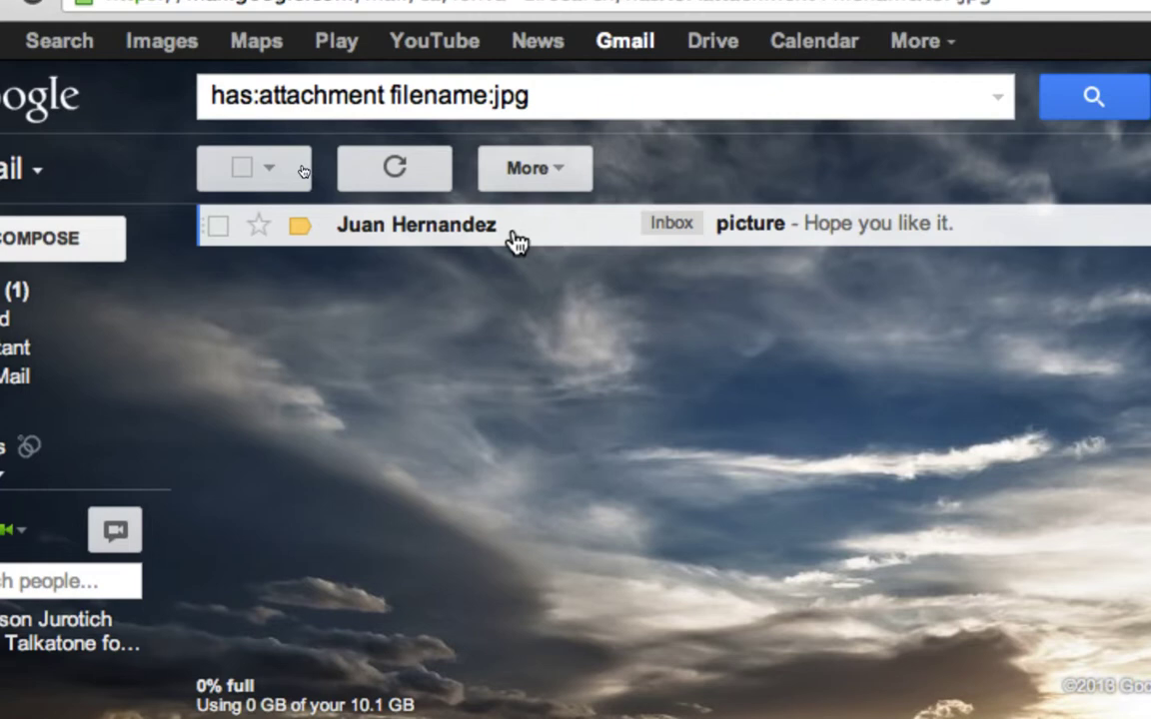
Step: Try searching by the sender's surname, then by the contact's first name
{"action": "left_click", "coordinate": [554, 104]}
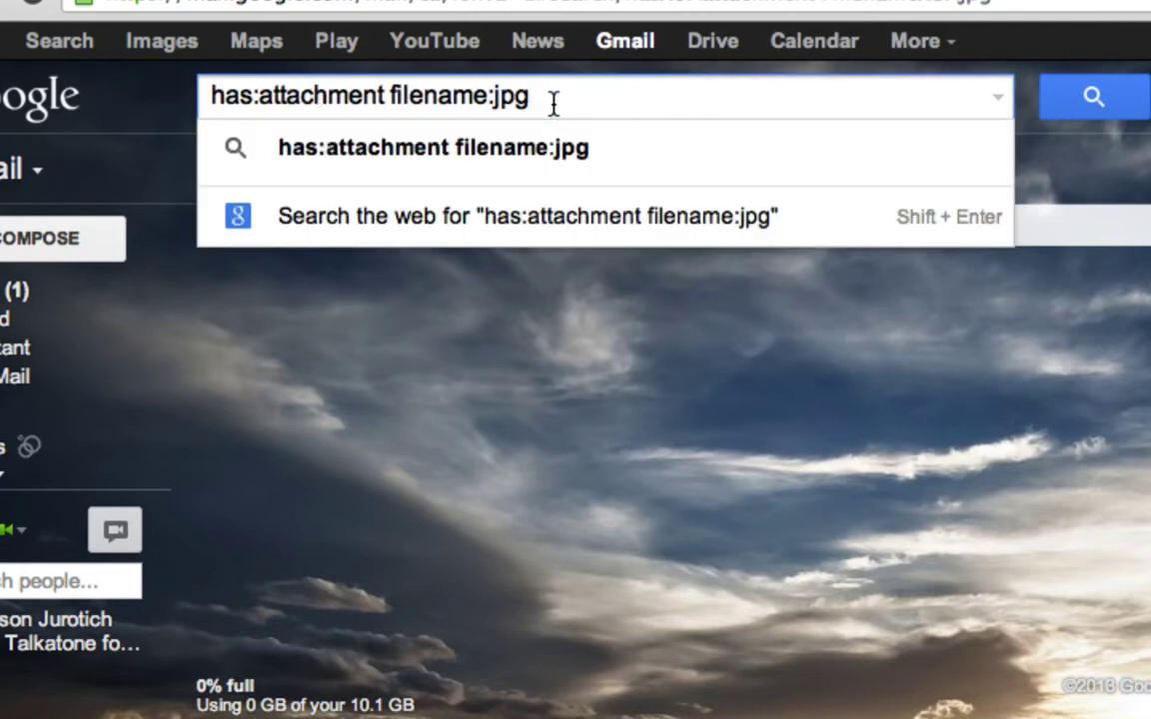
{"action": "type", "text": "fro"}
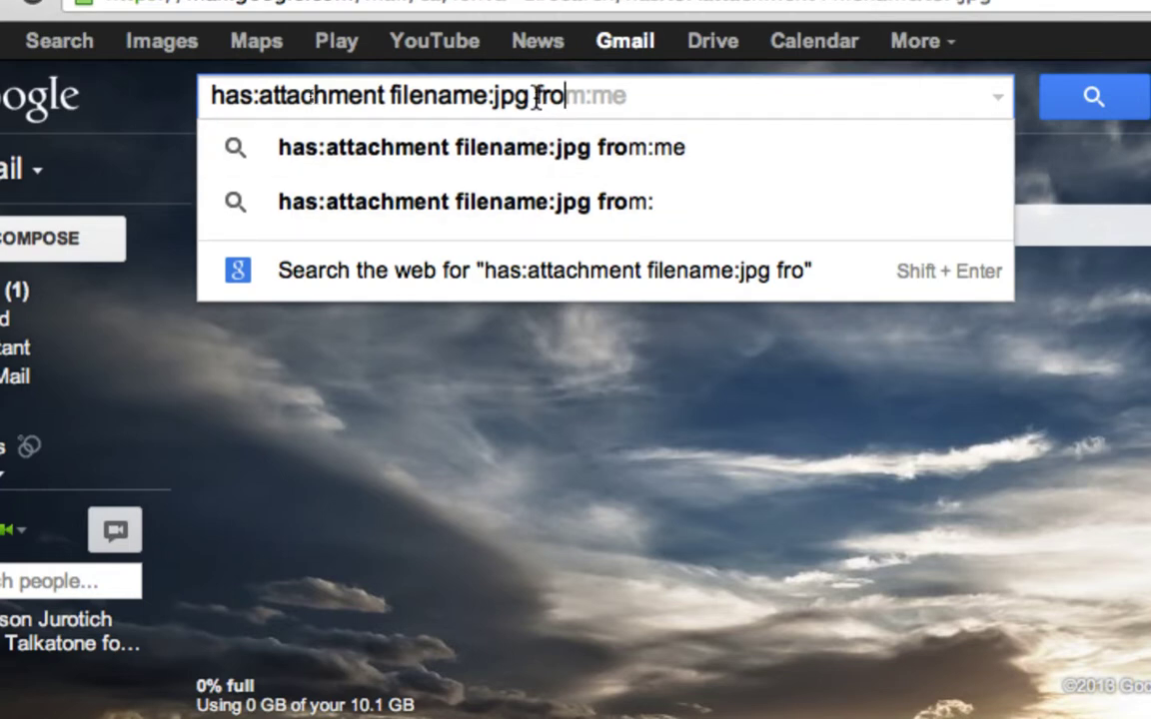
{"action": "key", "text": "BackSpace"}
{"action": "key", "text": "BackSpace"}
{"action": "key", "text": "BackSpace"}
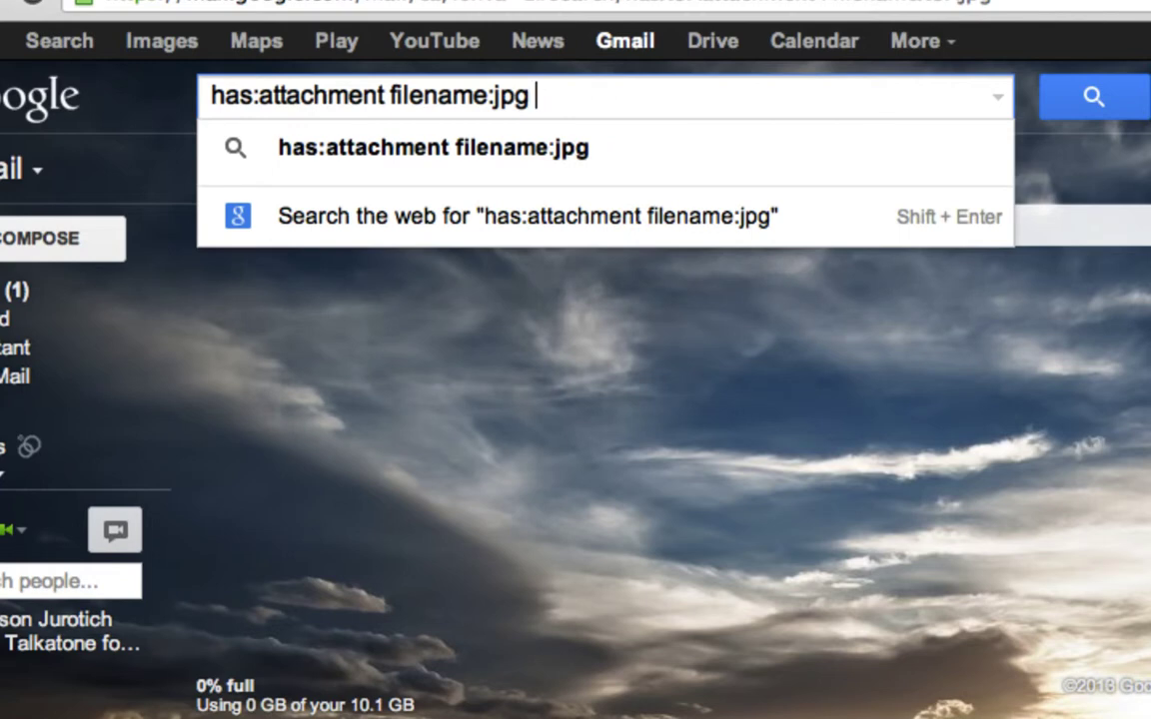
{"action": "type", "text": "hernandez"}
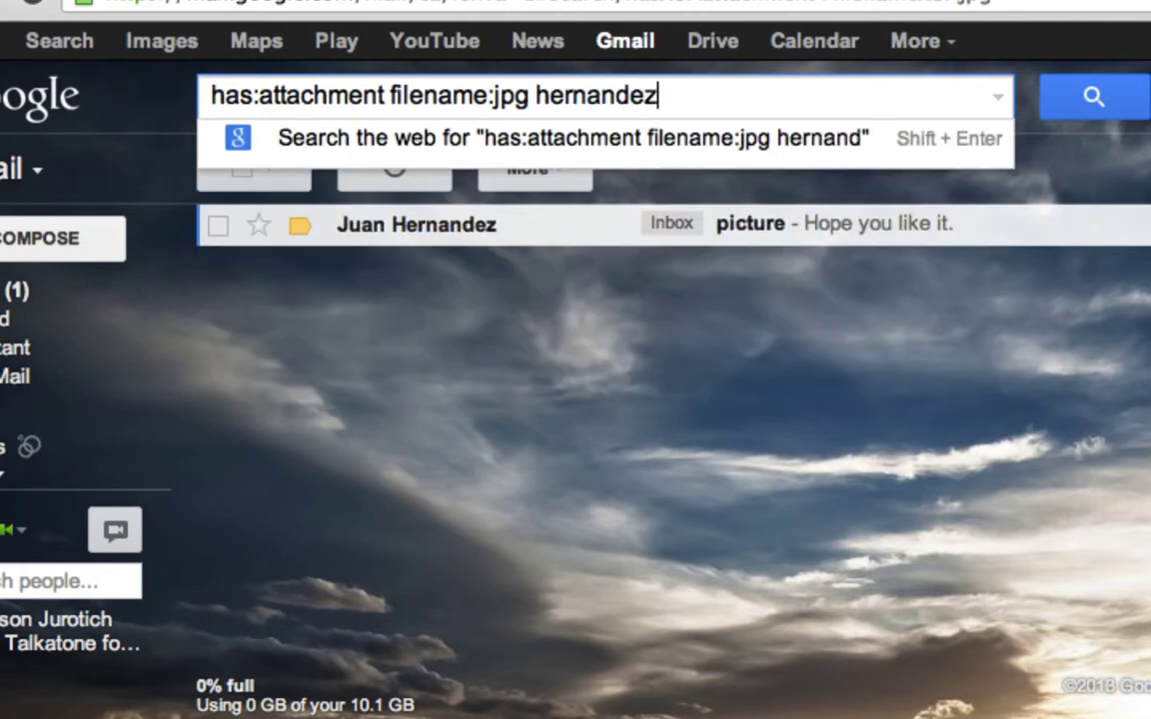
{"action": "key", "text": "Return"}
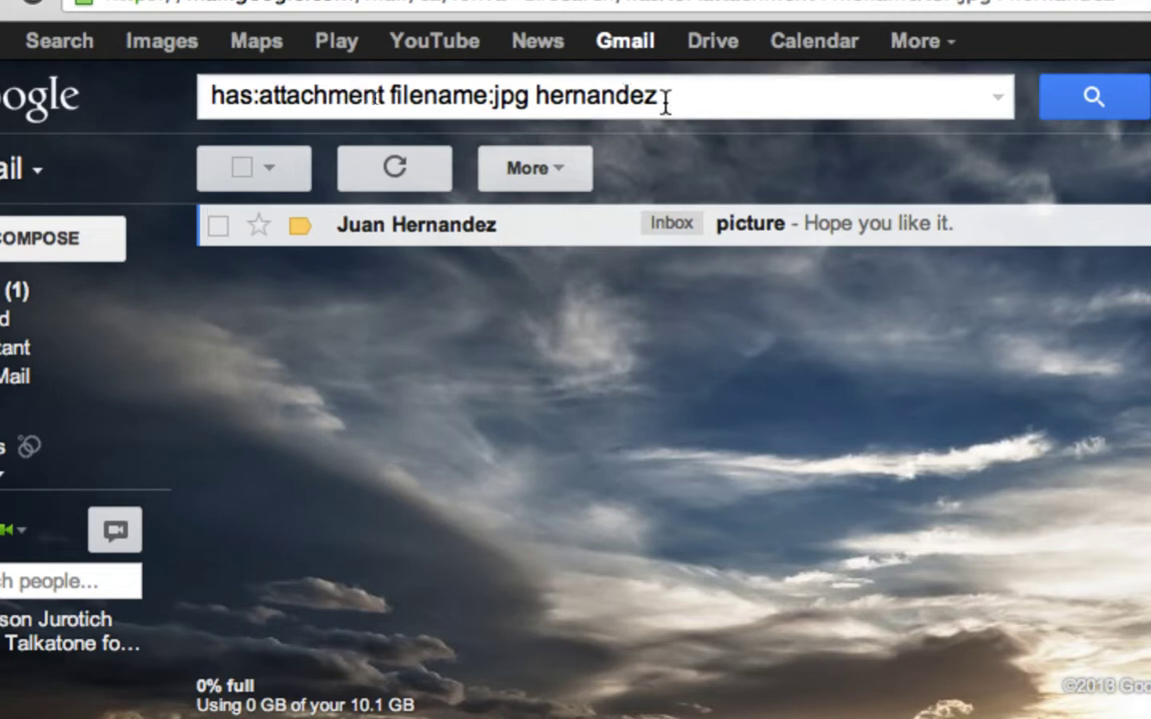
{"action": "left_click_drag", "start_coordinate": [661, 100], "coordinate": [210, 90]}
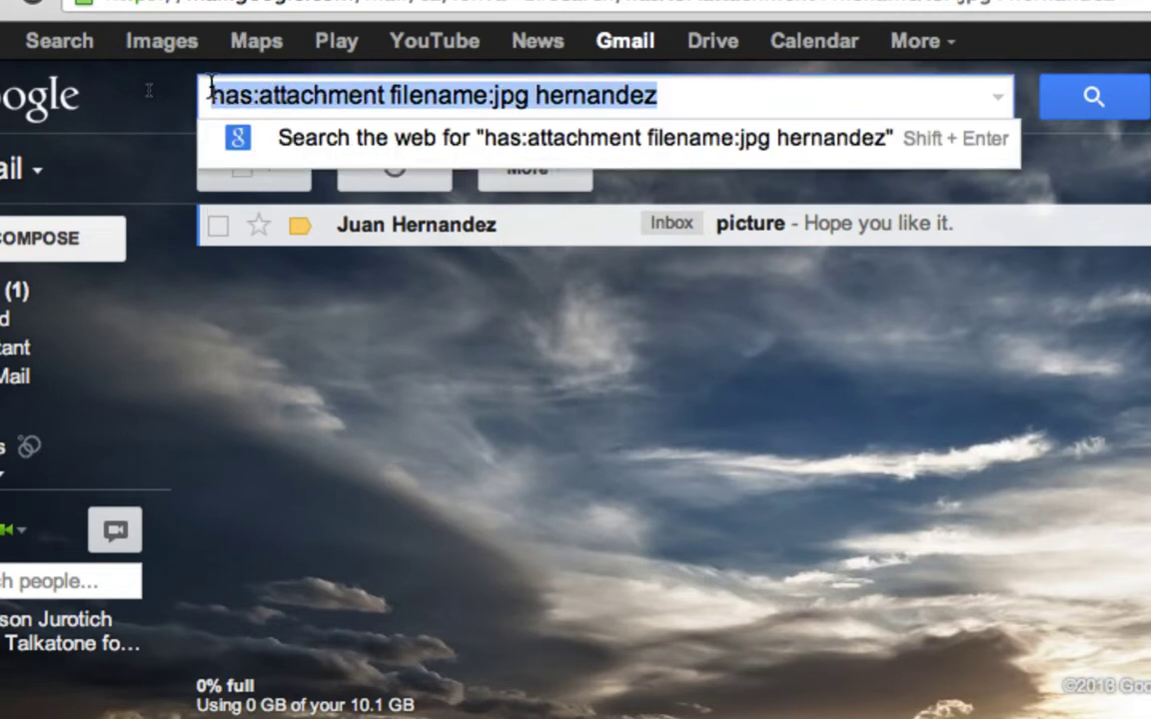
{"action": "type", "text": "adam"}
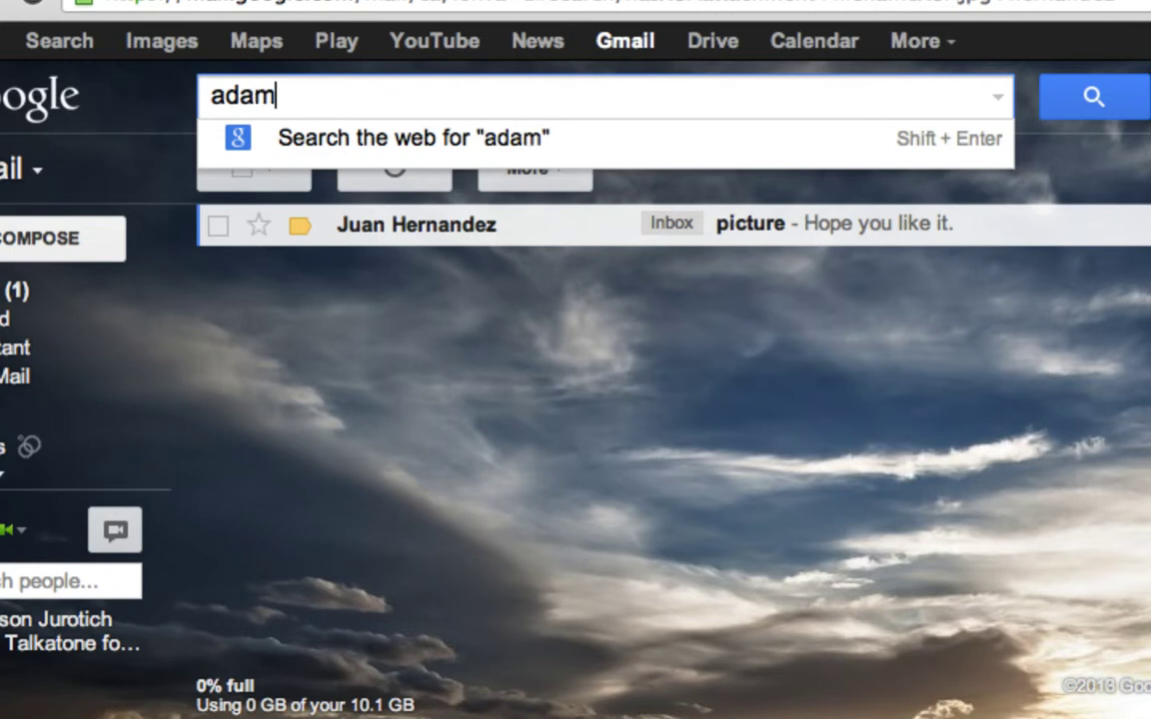
{"action": "key", "text": "Return"}
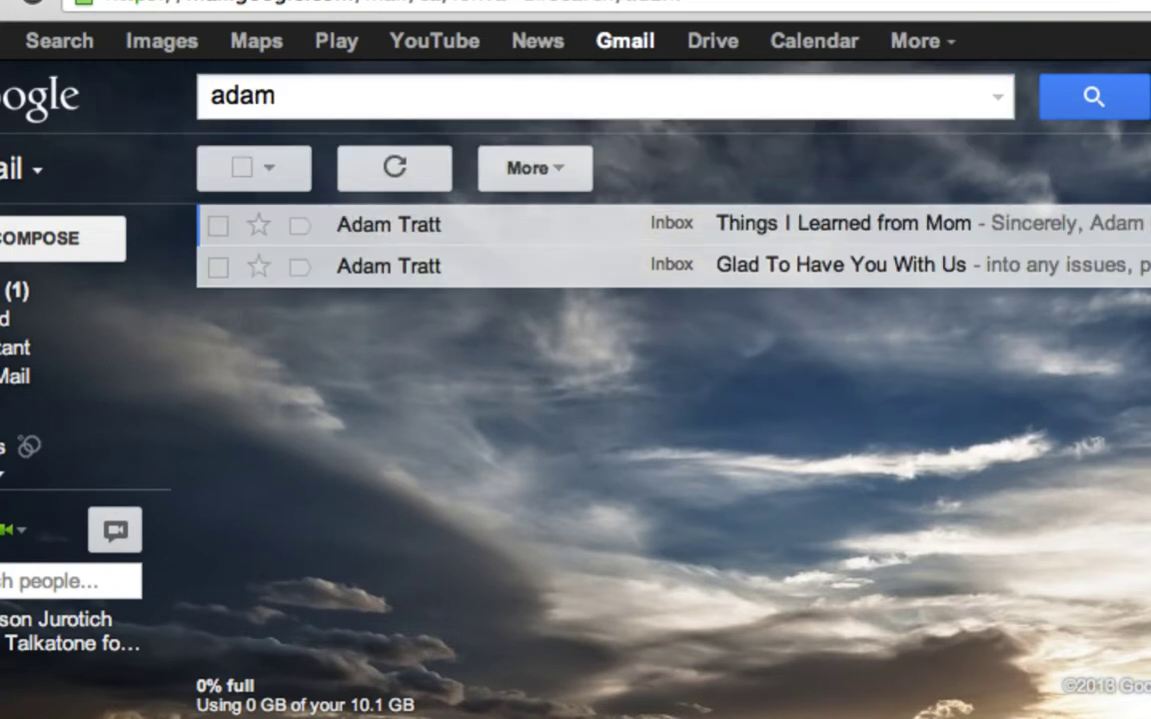
Step: Run has:attachment again, then rerun has:attachment filename:jpg from the recent suggestions
{"action": "double_click", "coordinate": [225, 93]}
{"action": "key", "text": "BackSpace"}
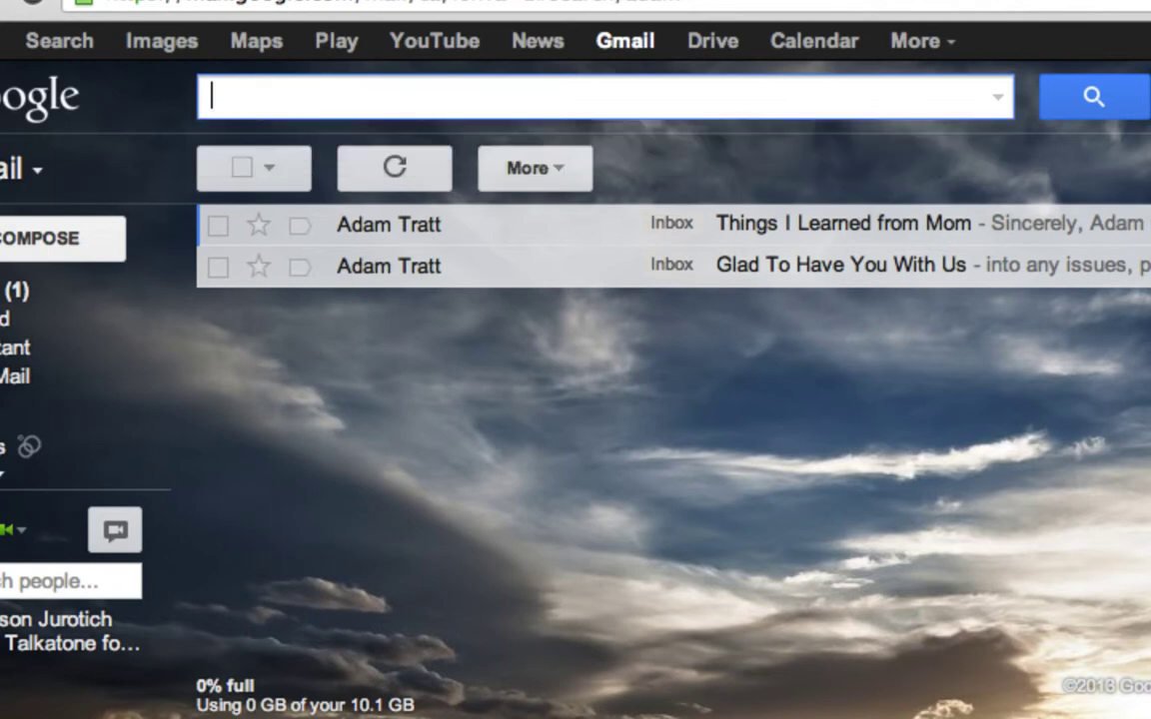
{"action": "type", "text": "has:attachment"}
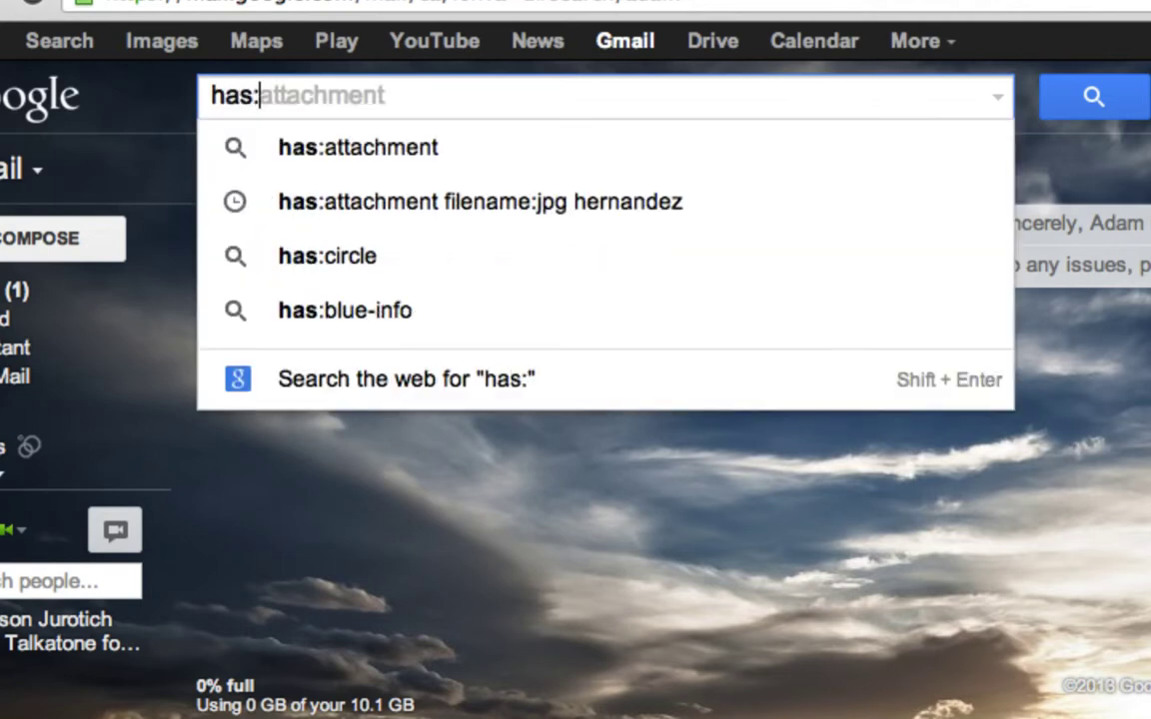
{"action": "key", "text": "Return"}
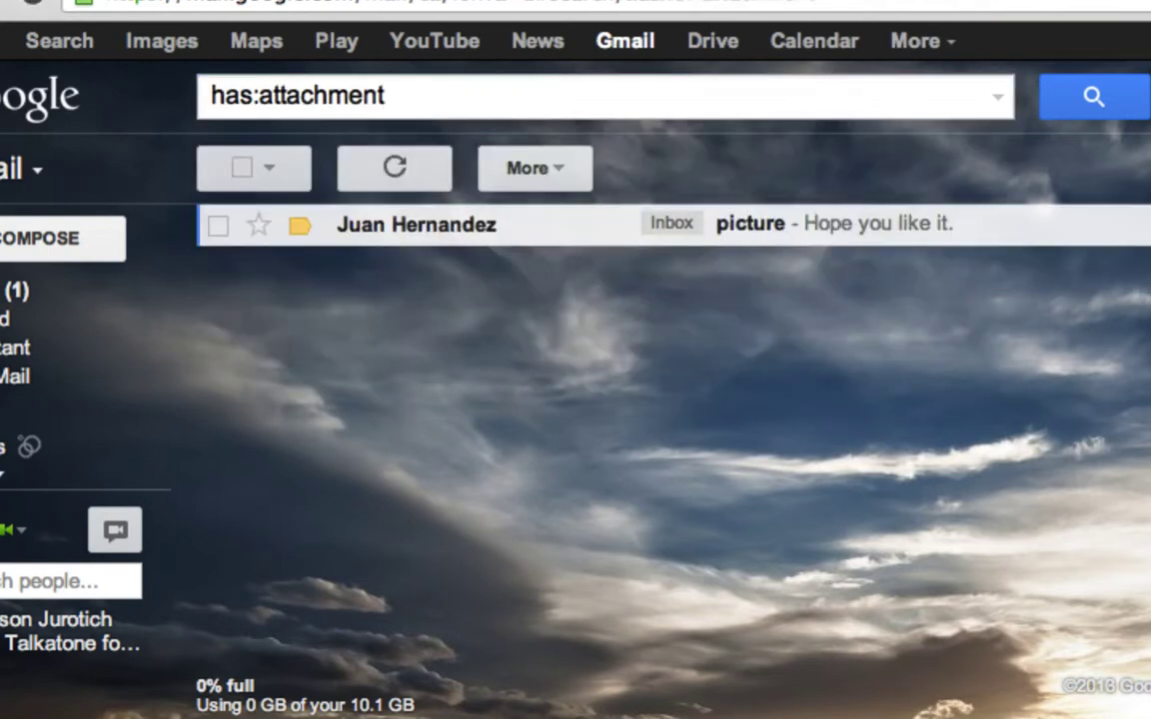
{"action": "left_click", "coordinate": [398, 90]}
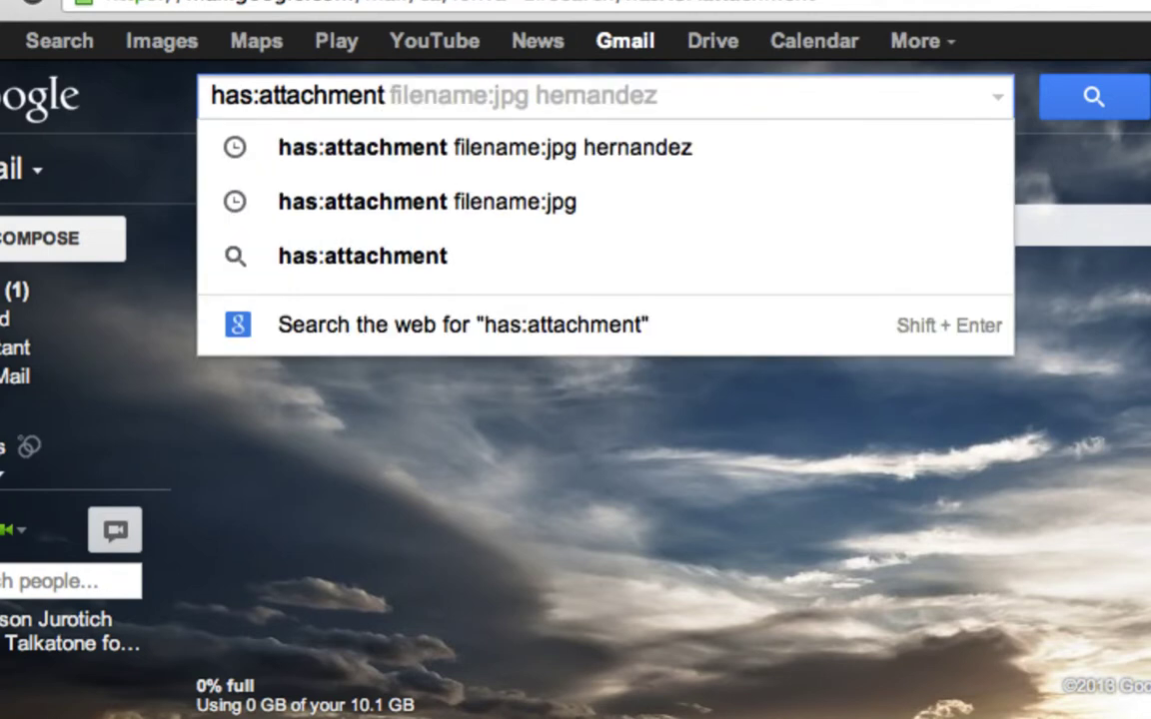
{"action": "left_click", "coordinate": [419, 202]}
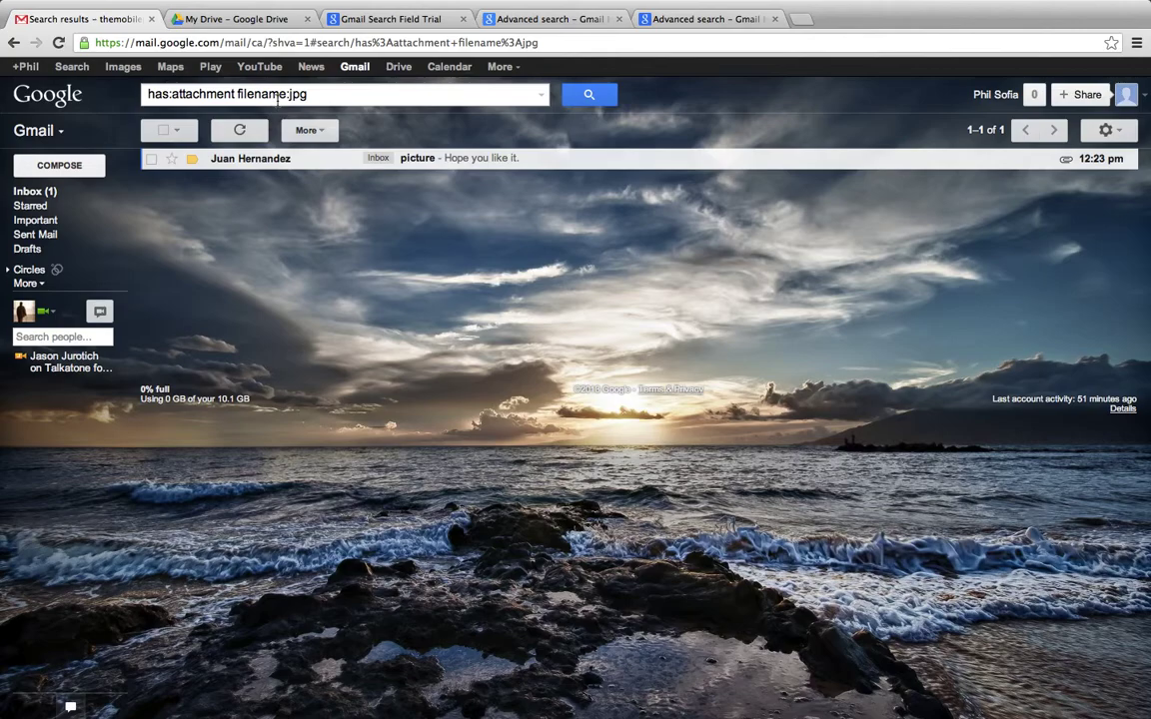
Step: Google 'advanced search options in gmail' in a new Chrome tab
{"action": "key", "text": "super+t"}
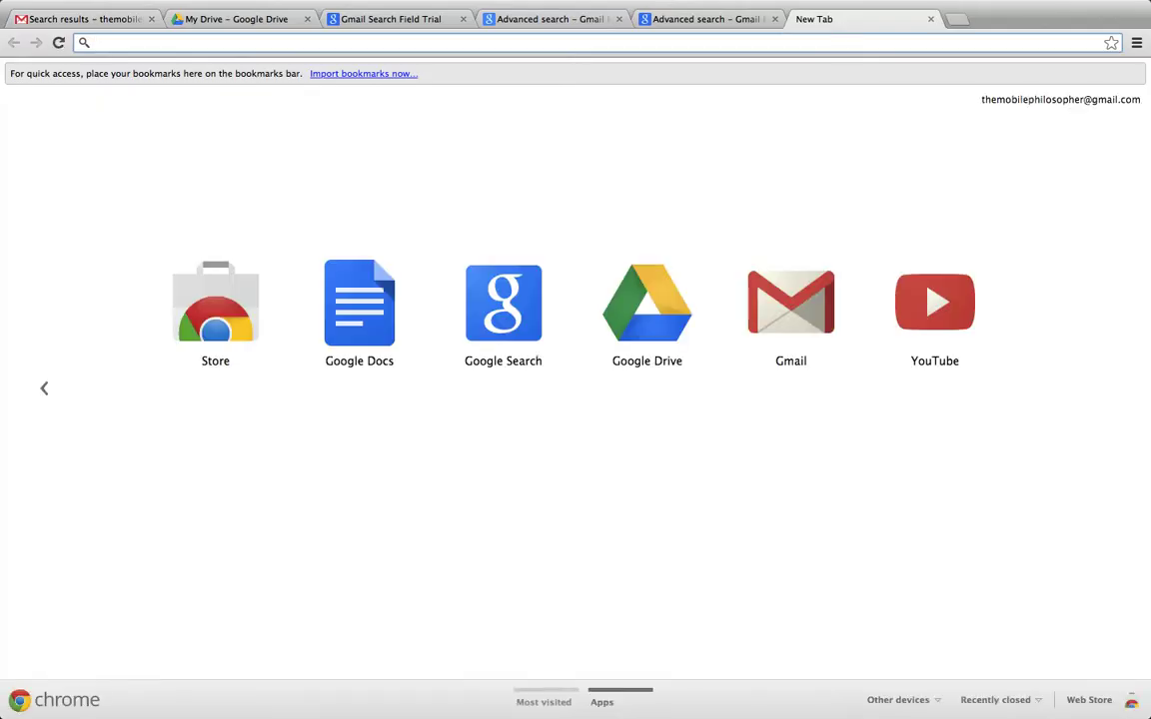
{"action": "type", "text": "advance"}
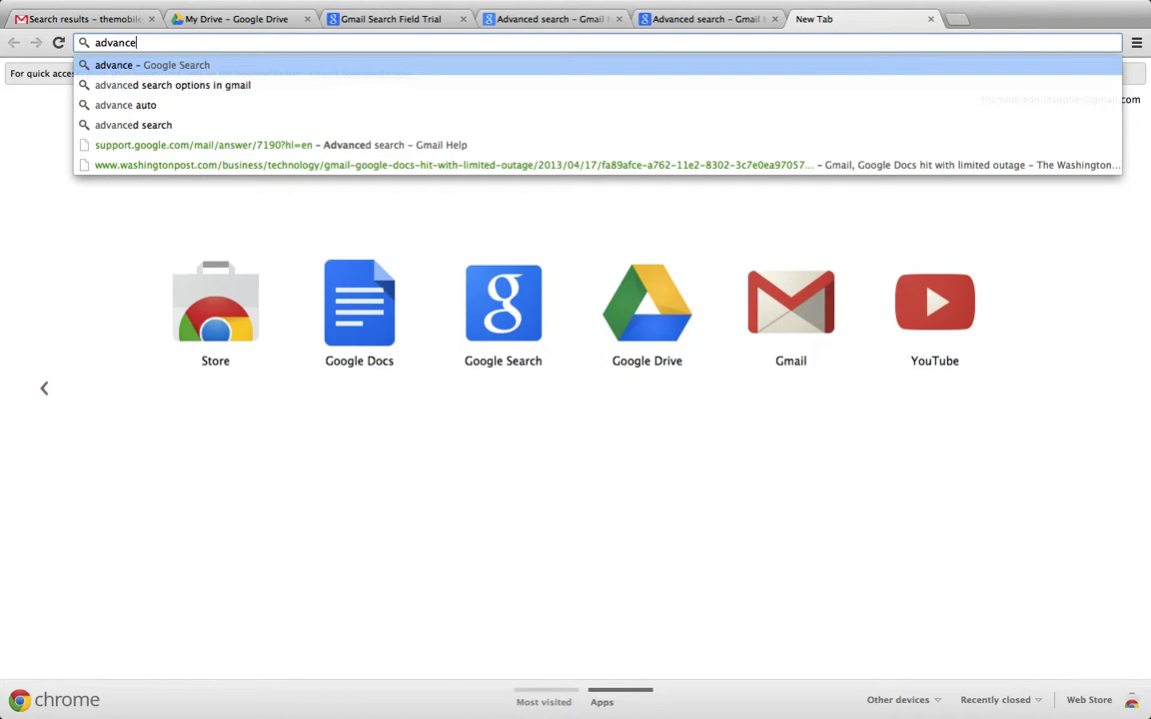
{"action": "type", "text": "d sear"}
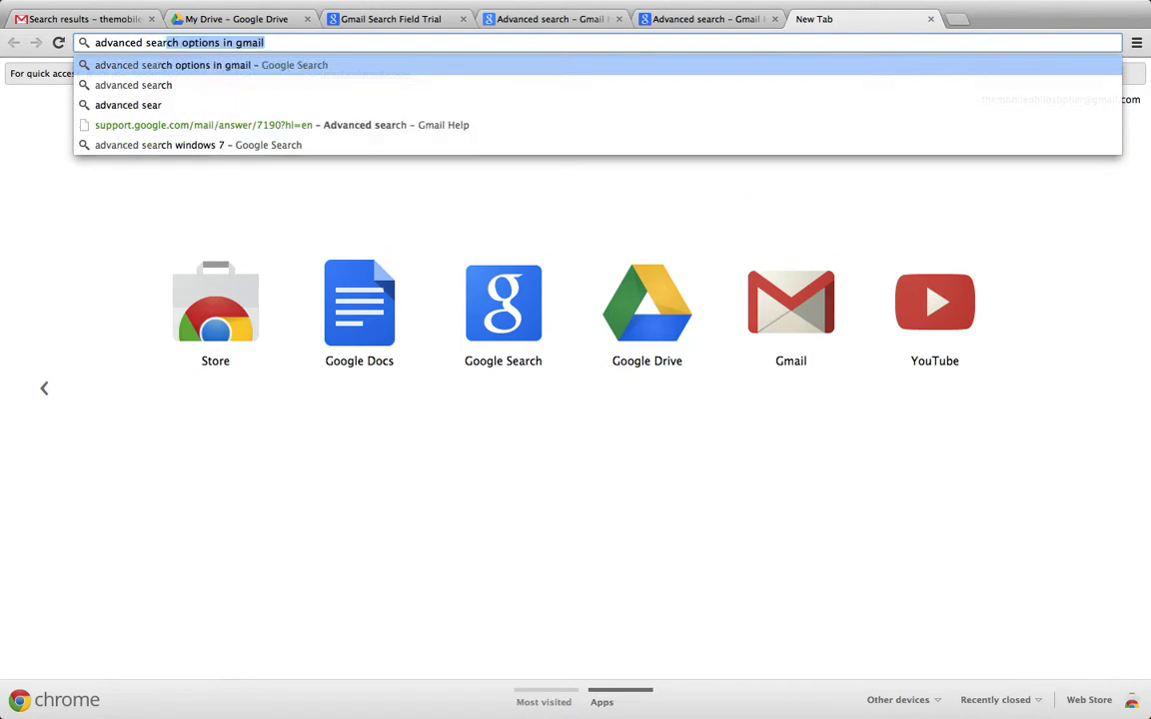
{"action": "key", "text": "Right"}
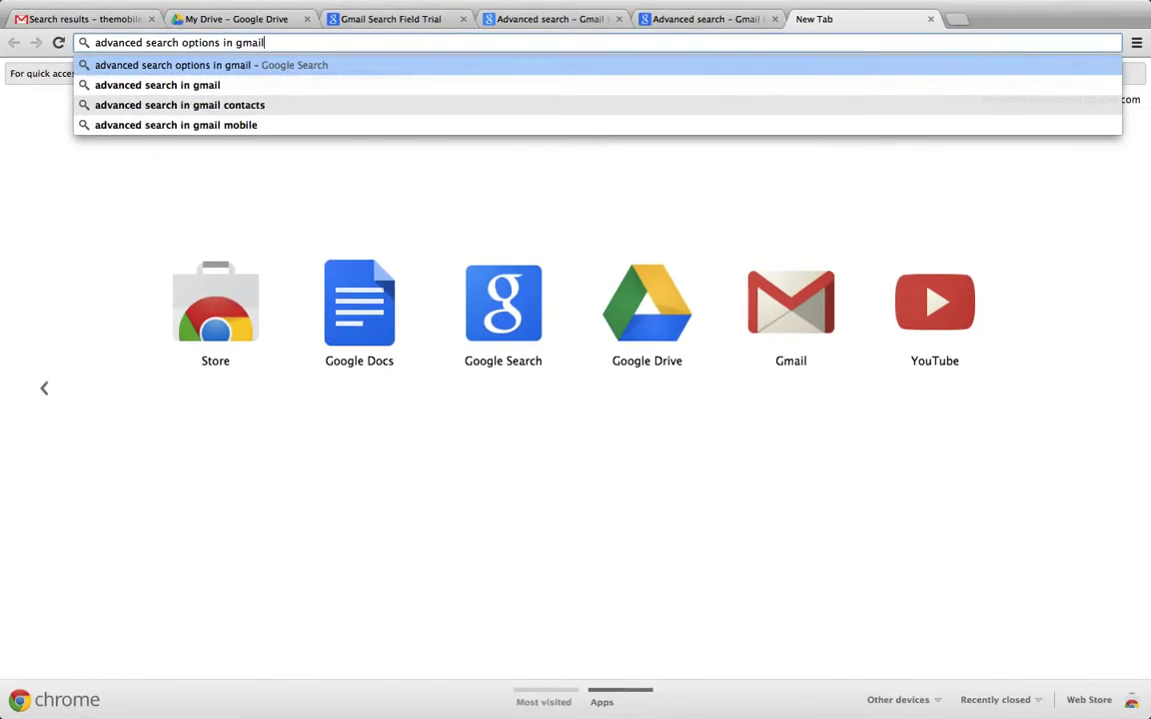
{"action": "key", "text": "Return"}
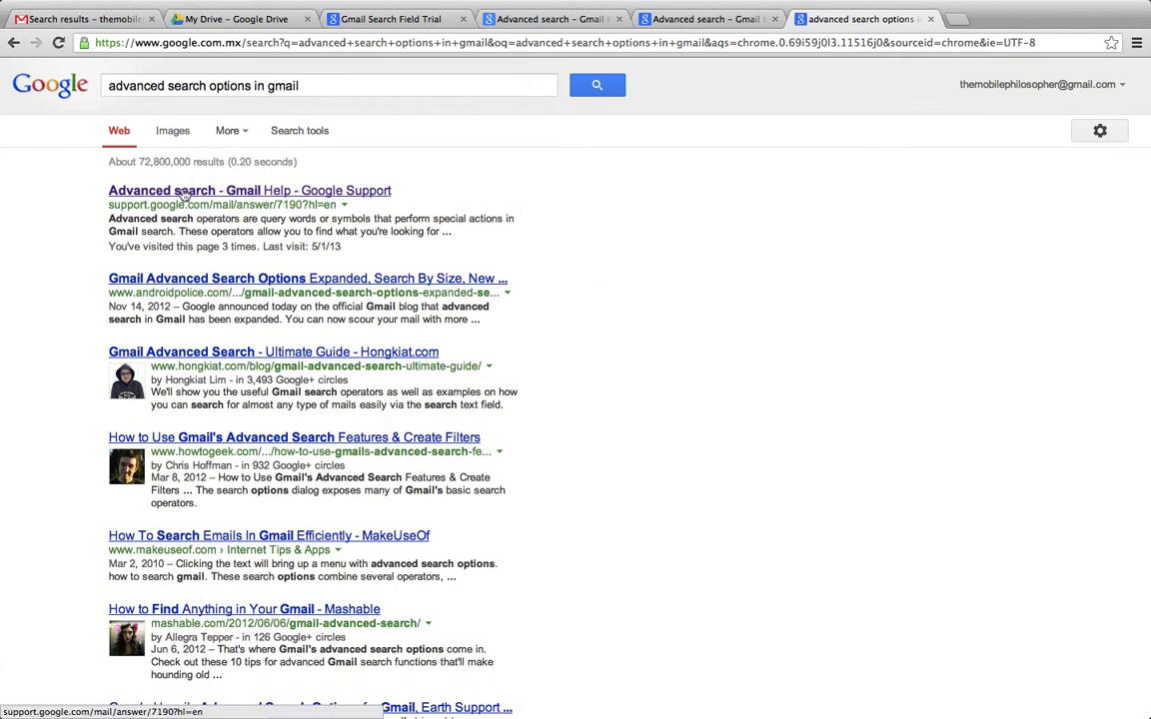
Step: Open the 'Advanced search - Gmail Help' article and scroll to highlight the quotes operator
{"action": "left_click", "coordinate": [184, 190]}
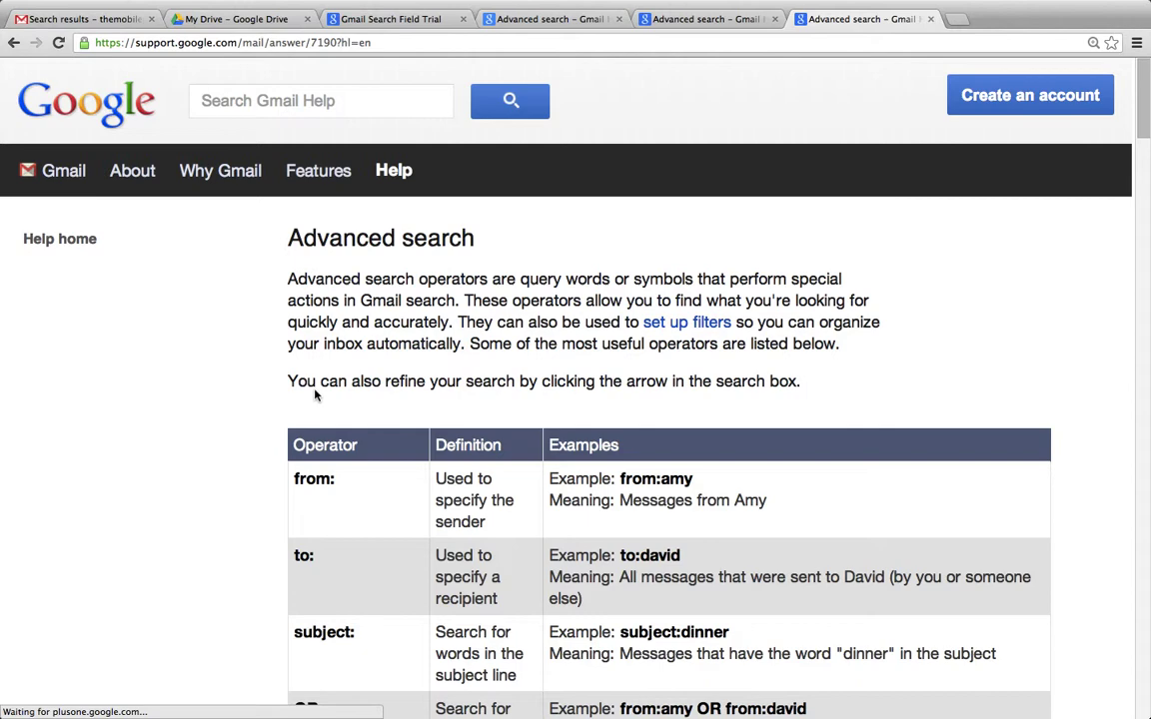
{"action": "scroll", "coordinate": [1064, 386], "scroll_direction": "down", "scroll_amount": 5}
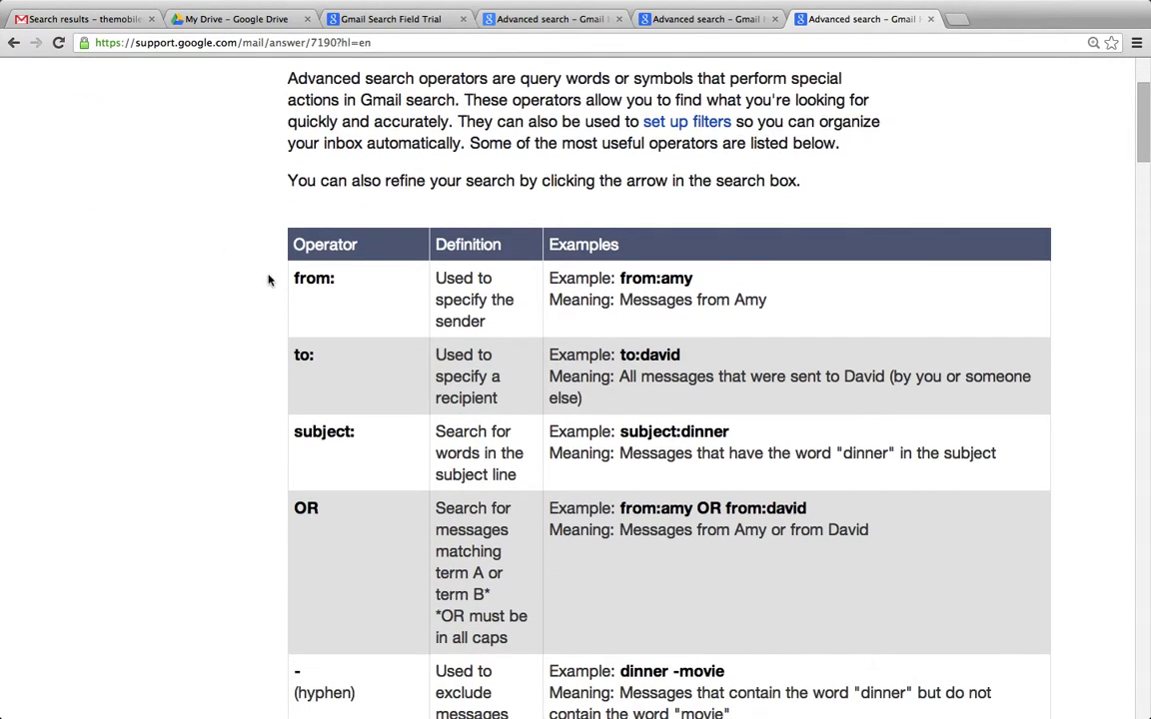
{"action": "scroll", "coordinate": [237, 304], "scroll_direction": "down", "scroll_amount": 2}
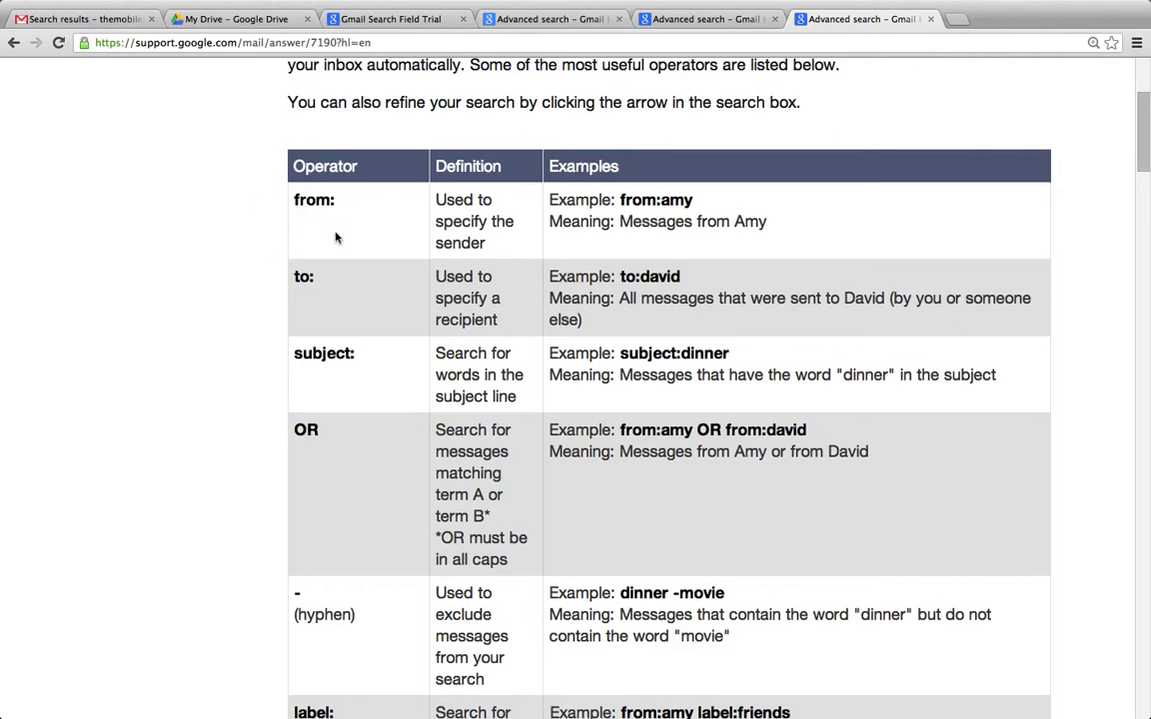
{"action": "scroll", "coordinate": [351, 420], "scroll_direction": "down", "scroll_amount": 5}
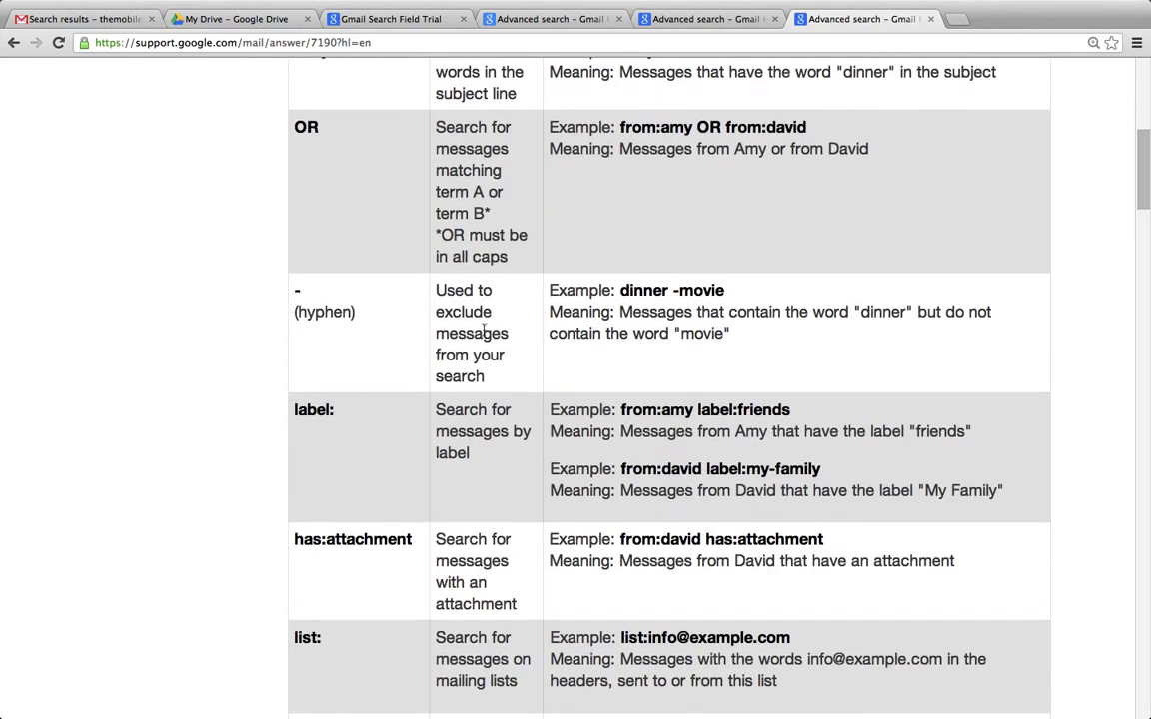
{"action": "scroll", "coordinate": [320, 412], "scroll_direction": "down", "scroll_amount": 2}
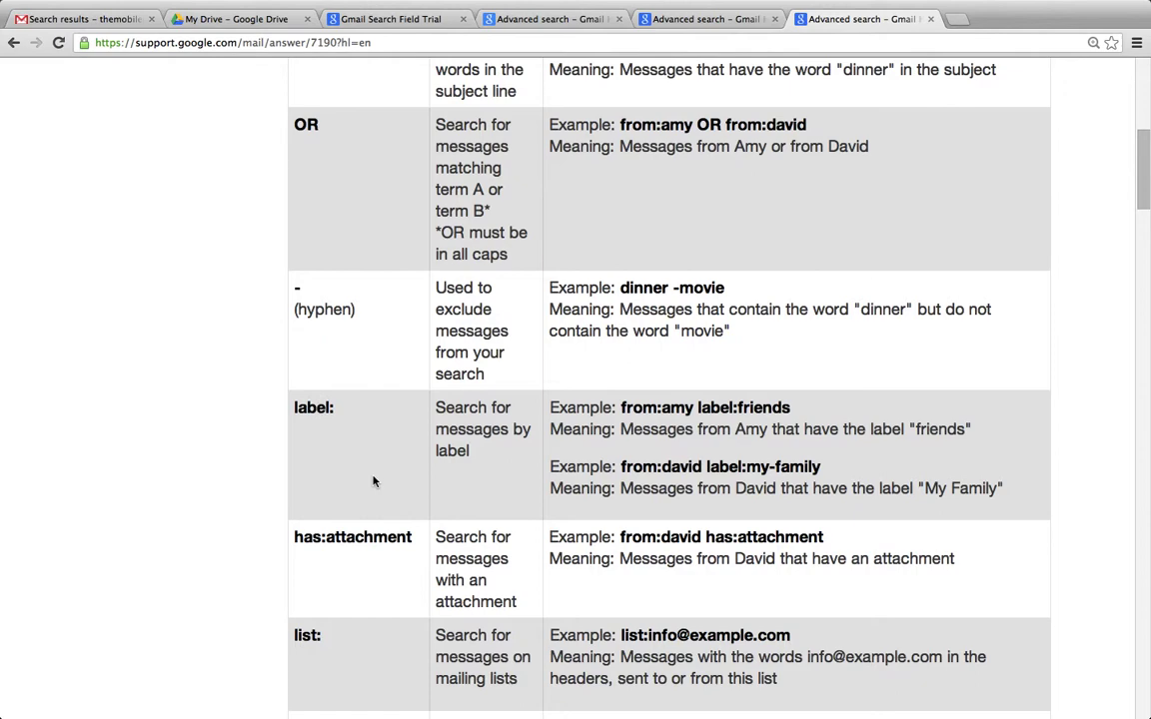
{"action": "scroll", "coordinate": [298, 364], "scroll_direction": "down", "scroll_amount": 2}
{"action": "scroll", "coordinate": [325, 430], "scroll_direction": "down", "scroll_amount": 4}
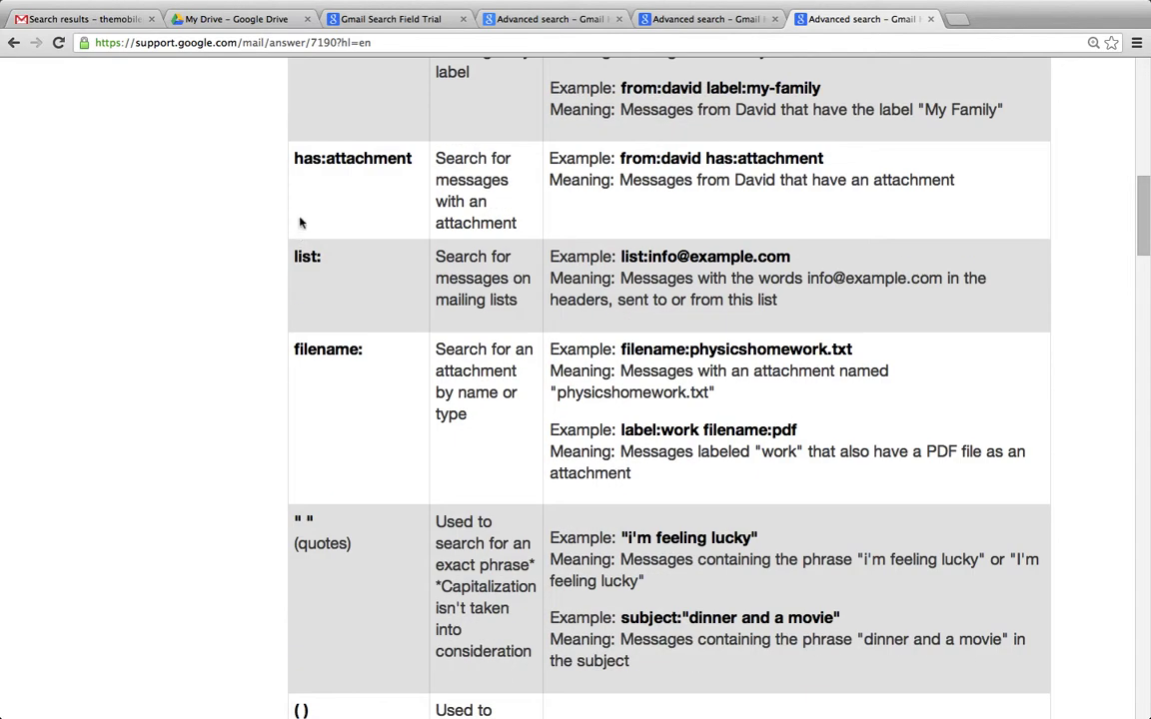
{"action": "scroll", "coordinate": [355, 411], "scroll_direction": "down", "scroll_amount": 5}
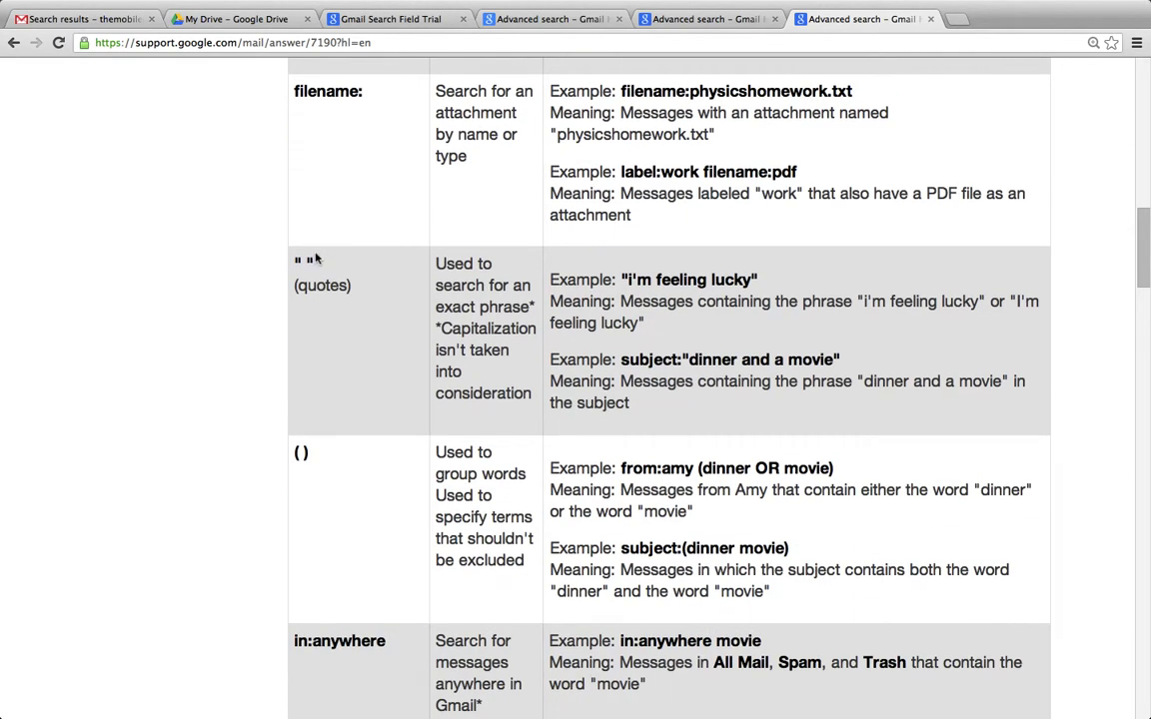
{"action": "left_click_drag", "start_coordinate": [317, 259], "coordinate": [291, 257]}
Step: Scroll through the rest of the operator table down to has:userlabels and back up
{"action": "scroll", "coordinate": [352, 343], "scroll_direction": "down", "scroll_amount": 3}
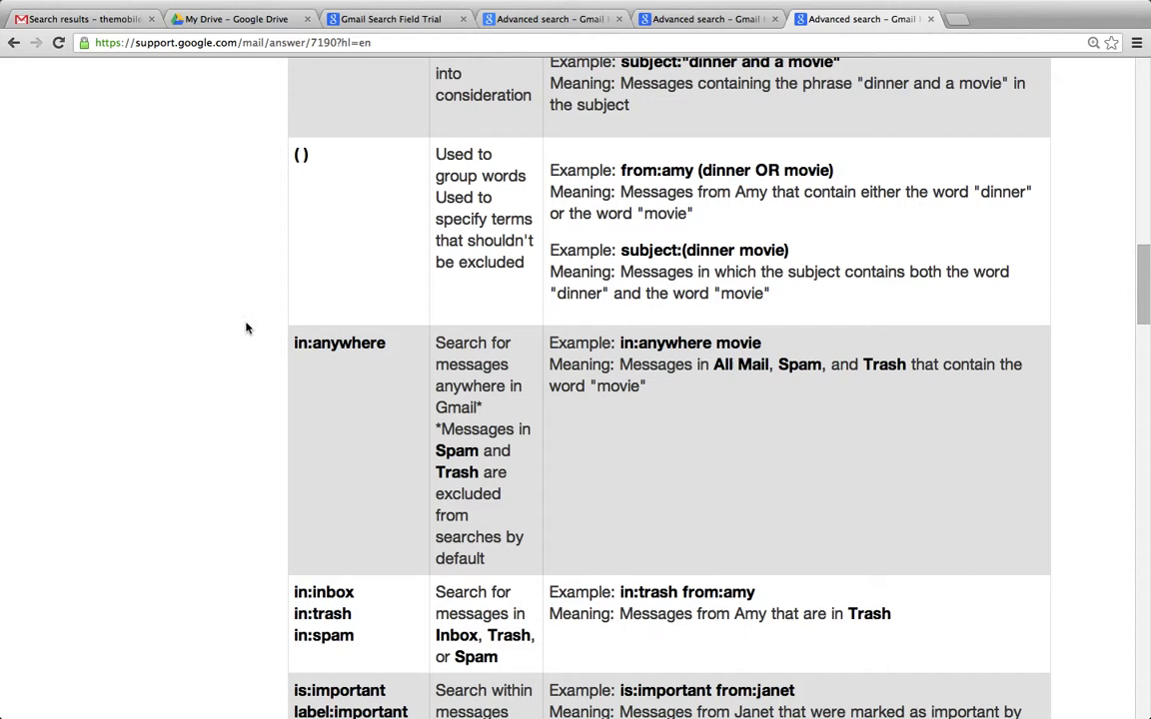
{"action": "scroll", "coordinate": [239, 315], "scroll_direction": "down", "scroll_amount": 2}
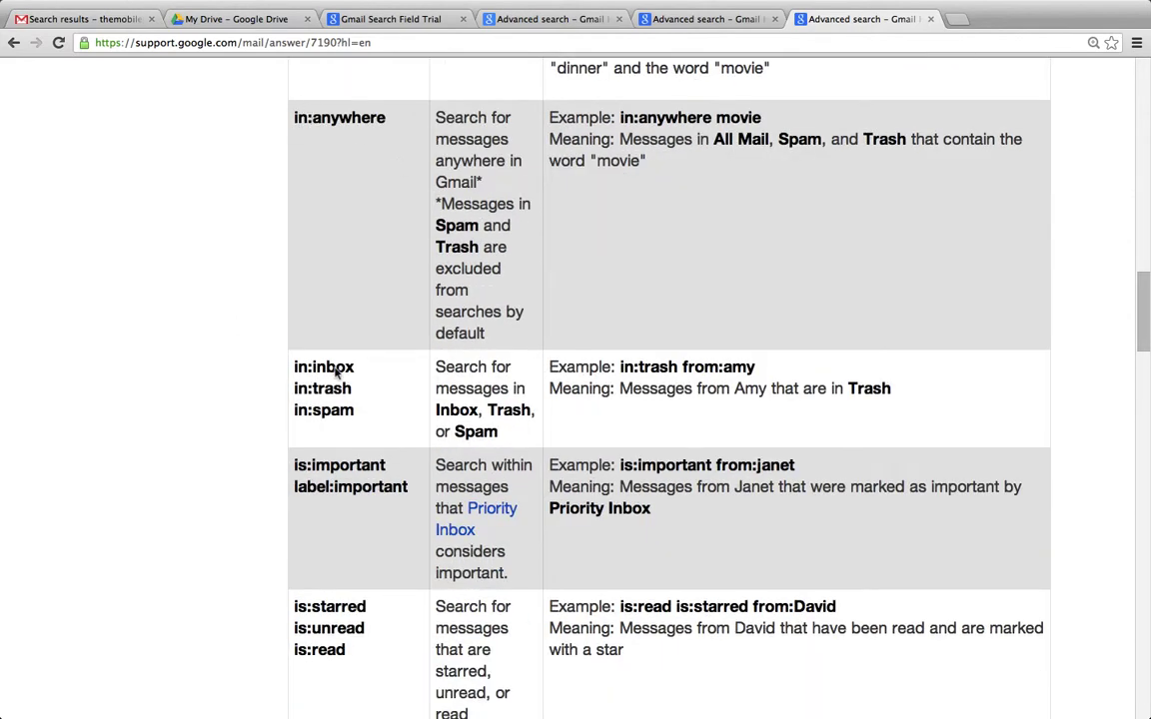
{"action": "scroll", "coordinate": [300, 453], "scroll_direction": "down", "scroll_amount": 2}
{"action": "scroll", "coordinate": [325, 421], "scroll_direction": "down", "scroll_amount": 2}
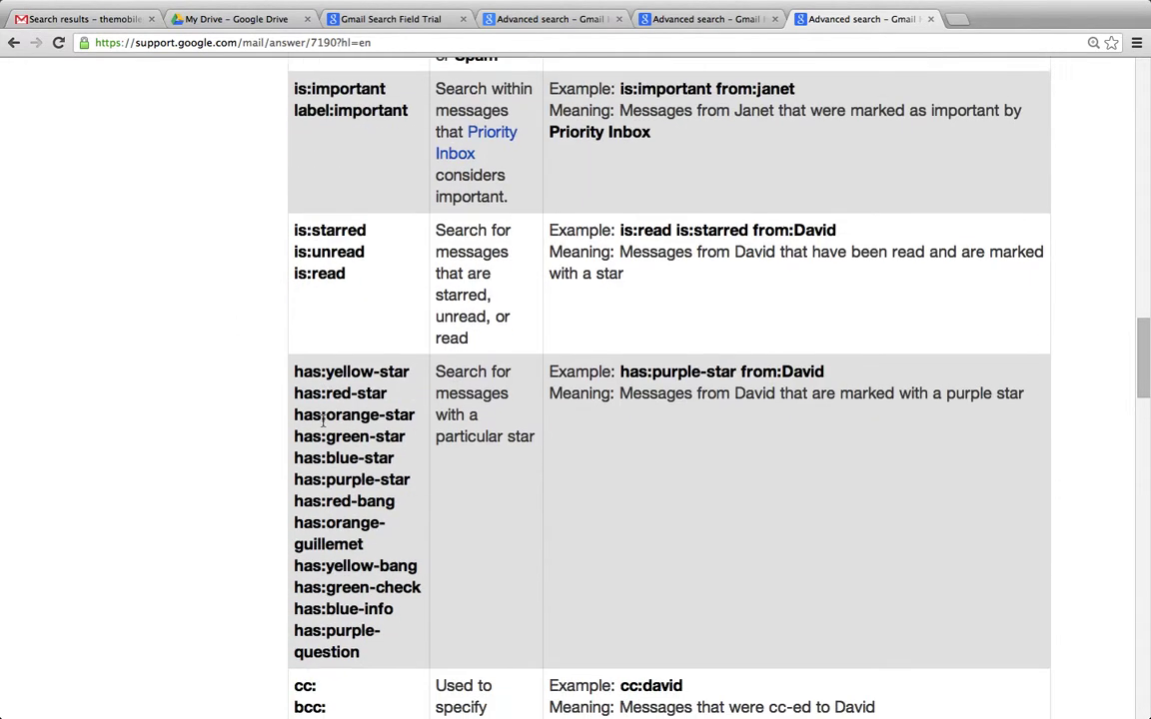
{"action": "scroll", "coordinate": [328, 360], "scroll_direction": "down", "scroll_amount": 2}
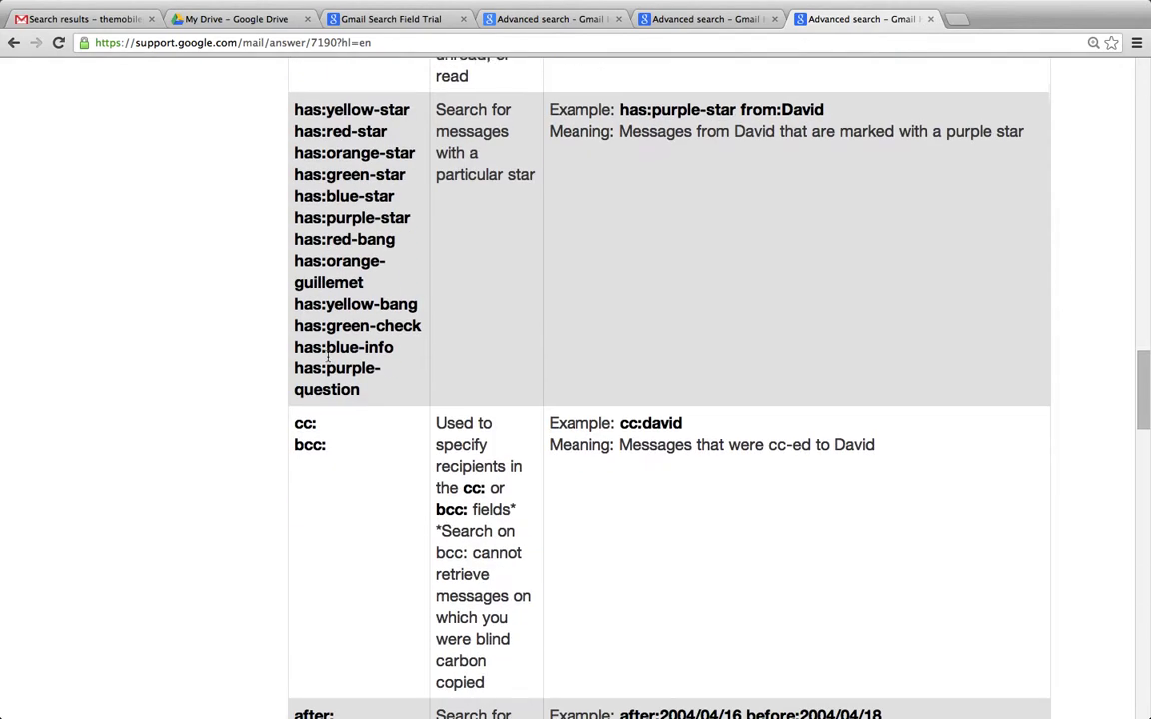
{"action": "scroll", "coordinate": [410, 373], "scroll_direction": "down", "scroll_amount": 2}
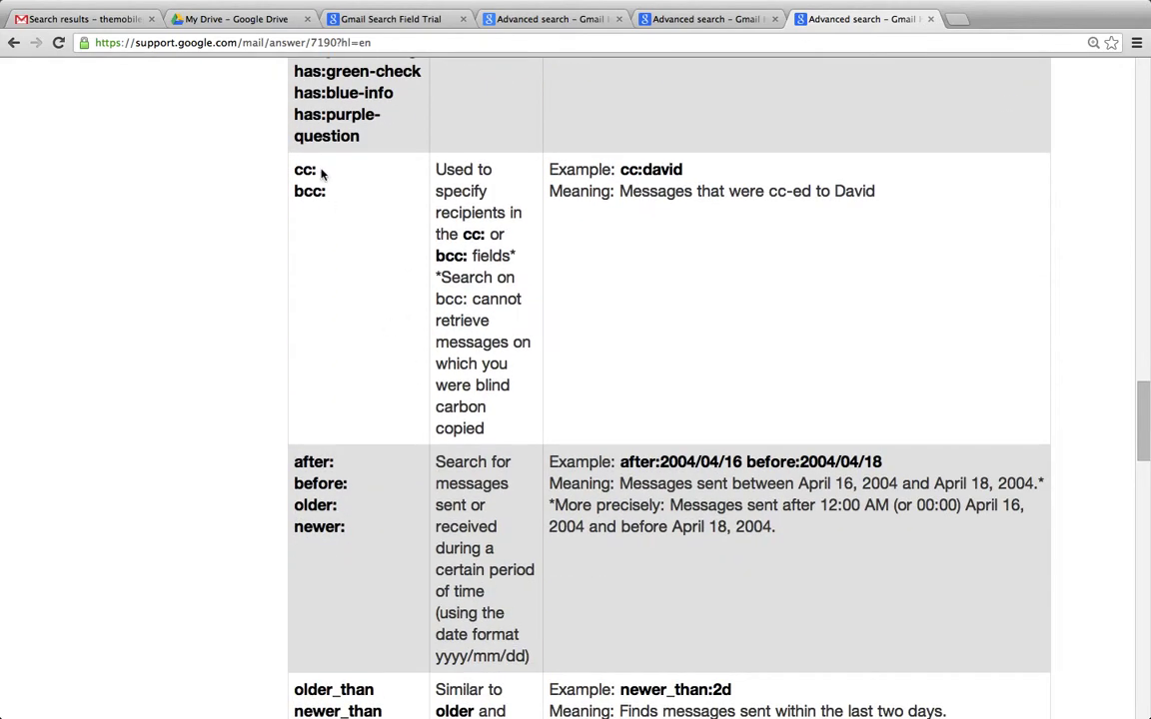
{"action": "scroll", "coordinate": [329, 285], "scroll_direction": "down", "scroll_amount": 3}
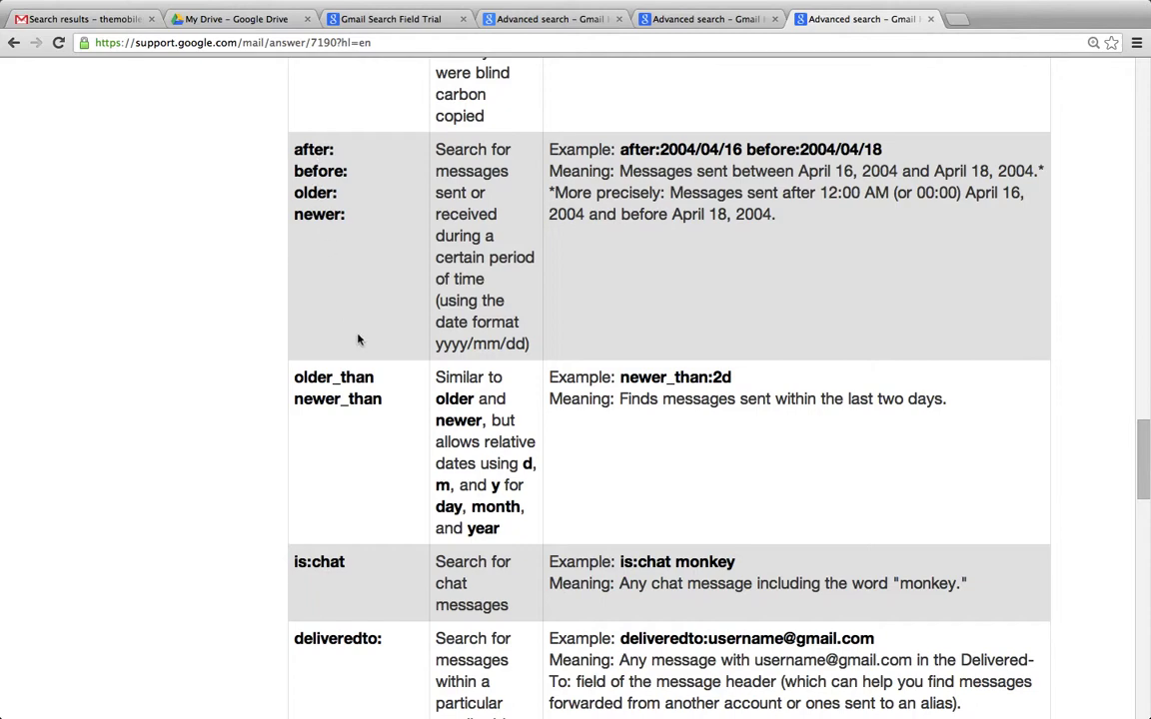
{"action": "scroll", "coordinate": [393, 424], "scroll_direction": "down", "scroll_amount": 2}
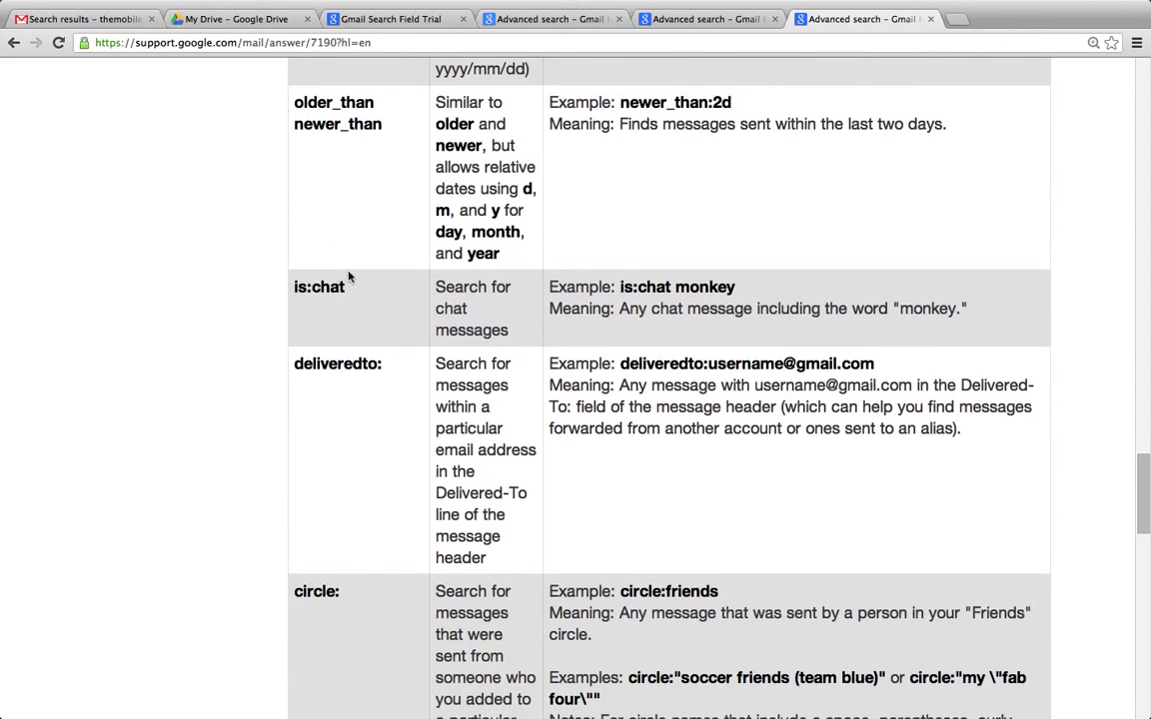
{"action": "scroll", "coordinate": [352, 284], "scroll_direction": "down", "scroll_amount": 2}
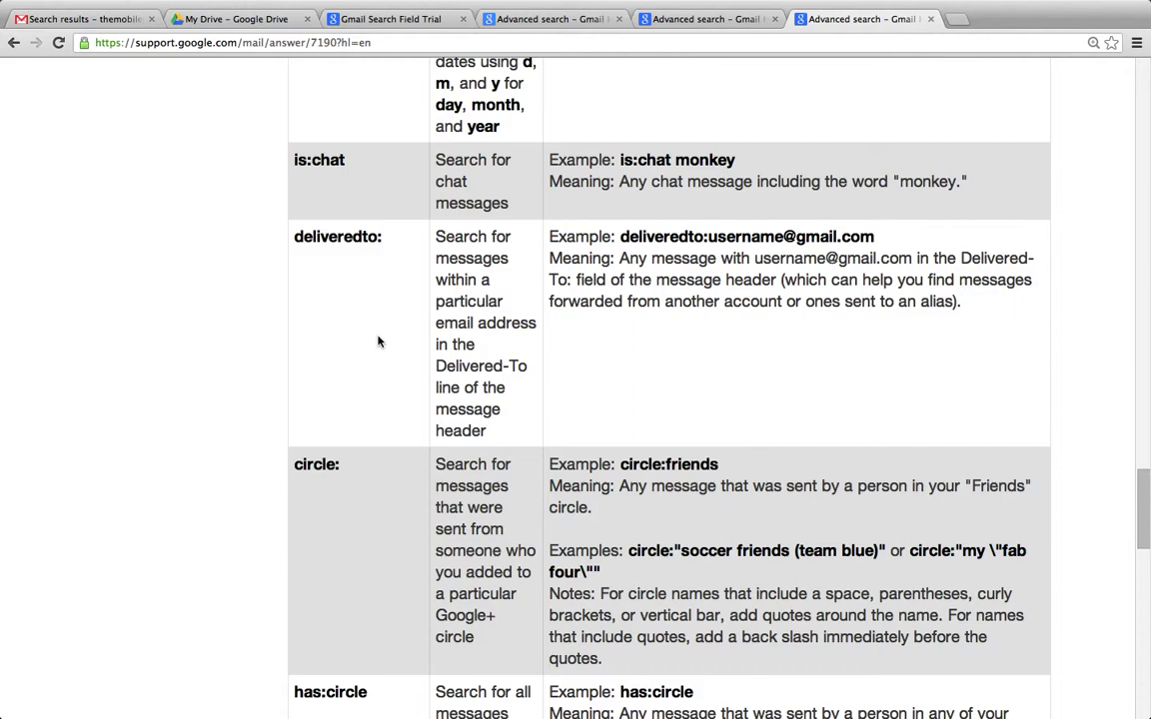
{"action": "scroll", "coordinate": [378, 340], "scroll_direction": "down", "scroll_amount": 2}
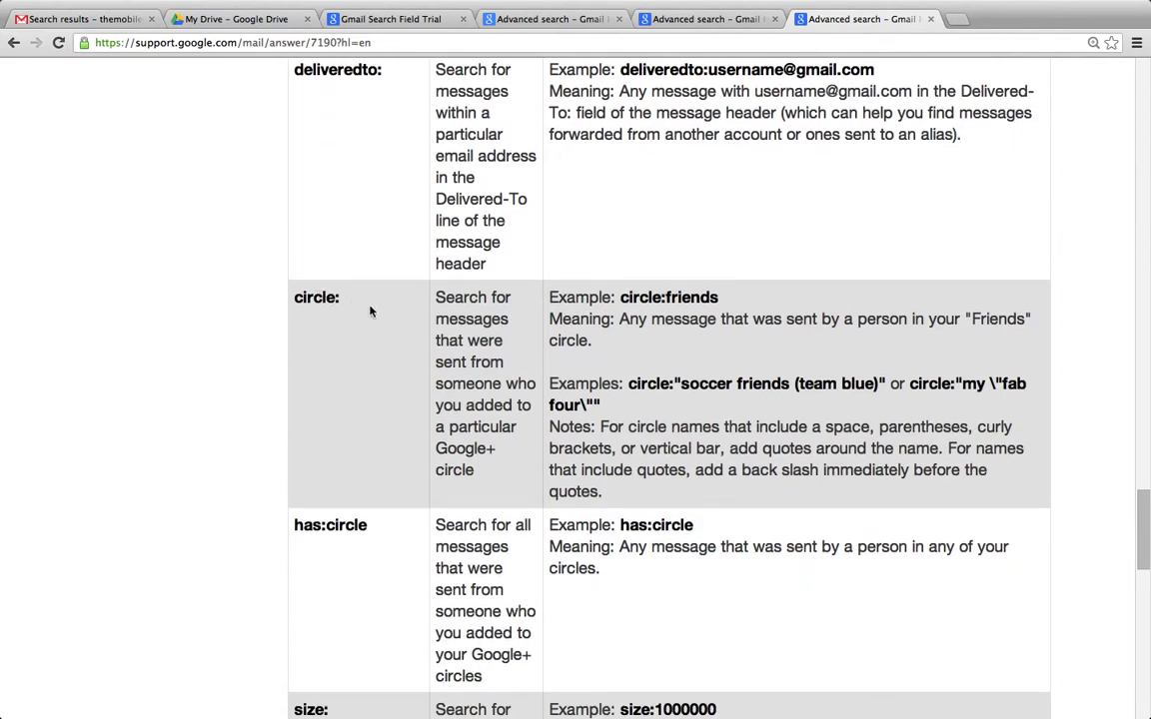
{"action": "scroll", "coordinate": [369, 312], "scroll_direction": "down", "scroll_amount": 4}
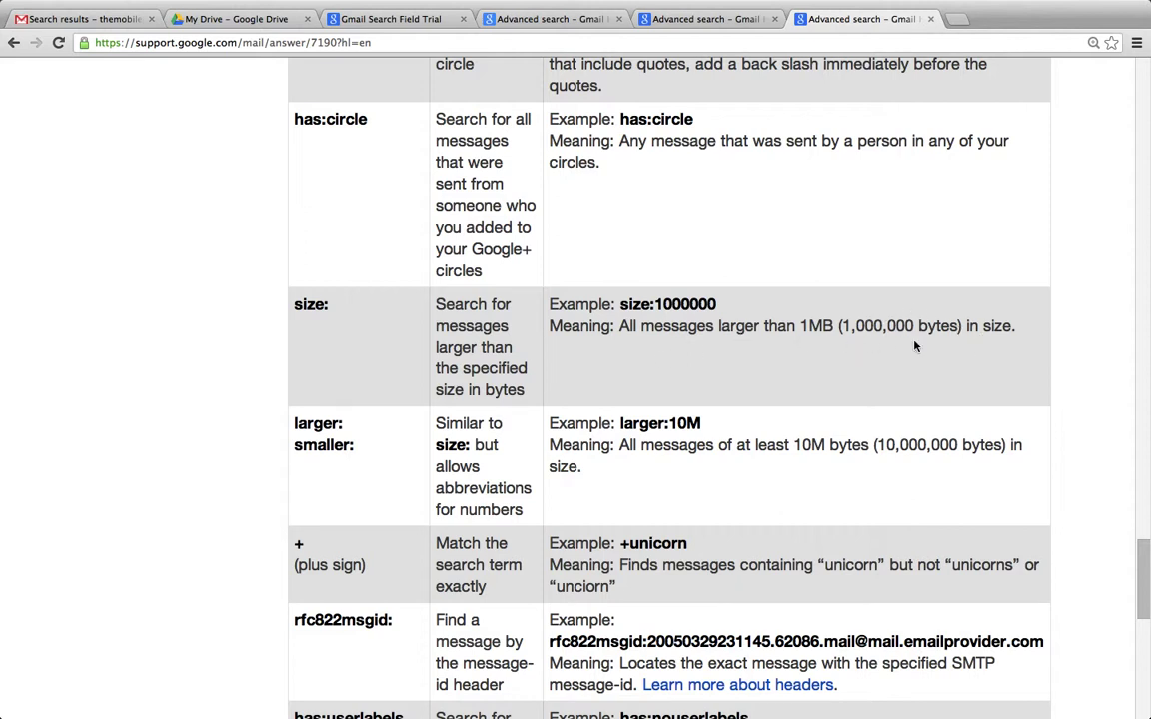
{"action": "scroll", "coordinate": [322, 330], "scroll_direction": "down", "scroll_amount": 1}
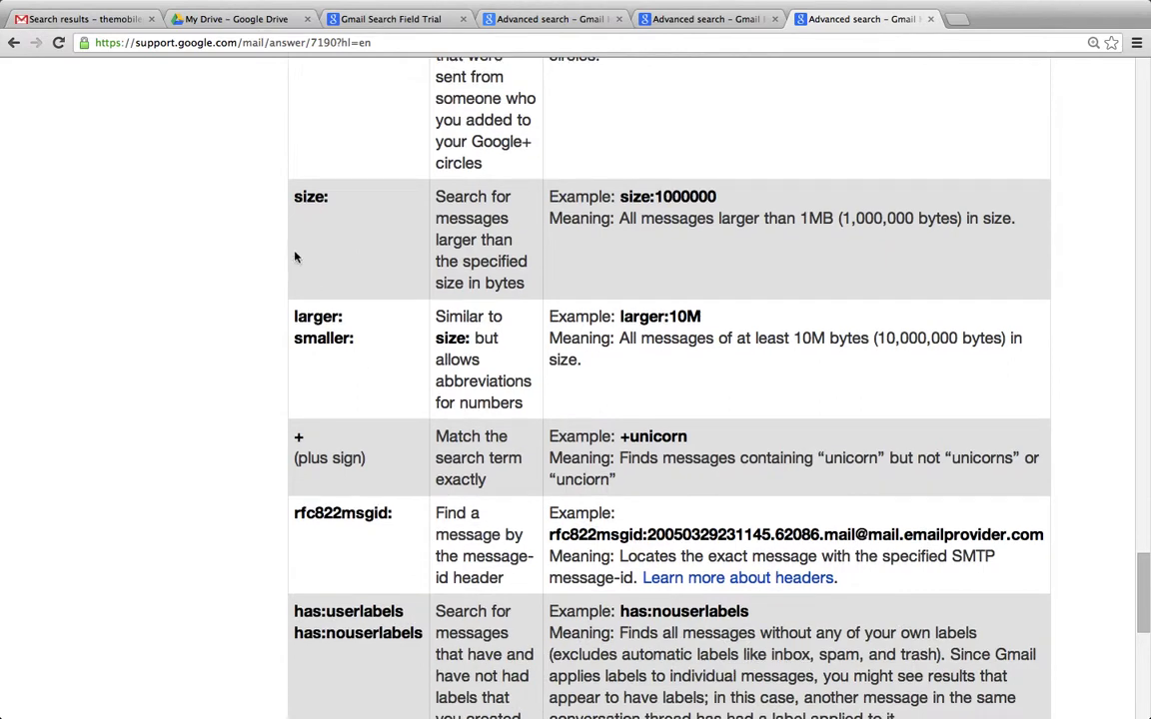
{"action": "scroll", "coordinate": [355, 403], "scroll_direction": "down", "scroll_amount": 3}
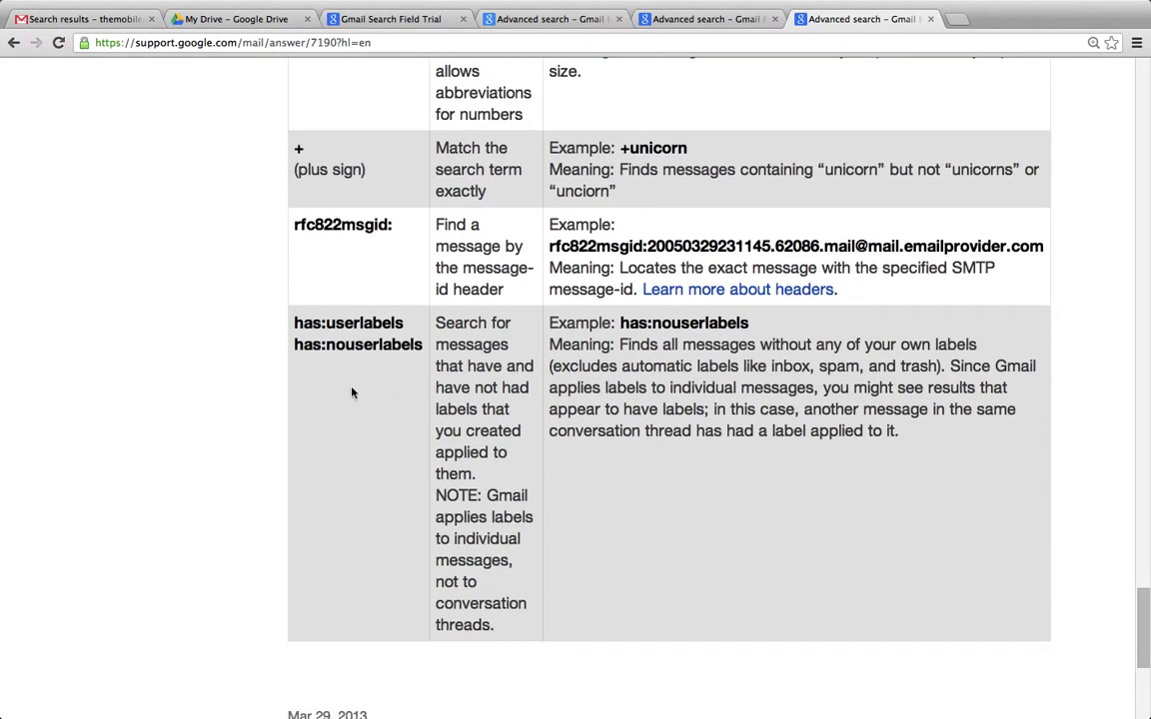
{"action": "scroll", "coordinate": [352, 393], "scroll_direction": "down", "scroll_amount": 2}
{"action": "scroll", "coordinate": [352, 393], "scroll_direction": "up", "scroll_amount": 10}
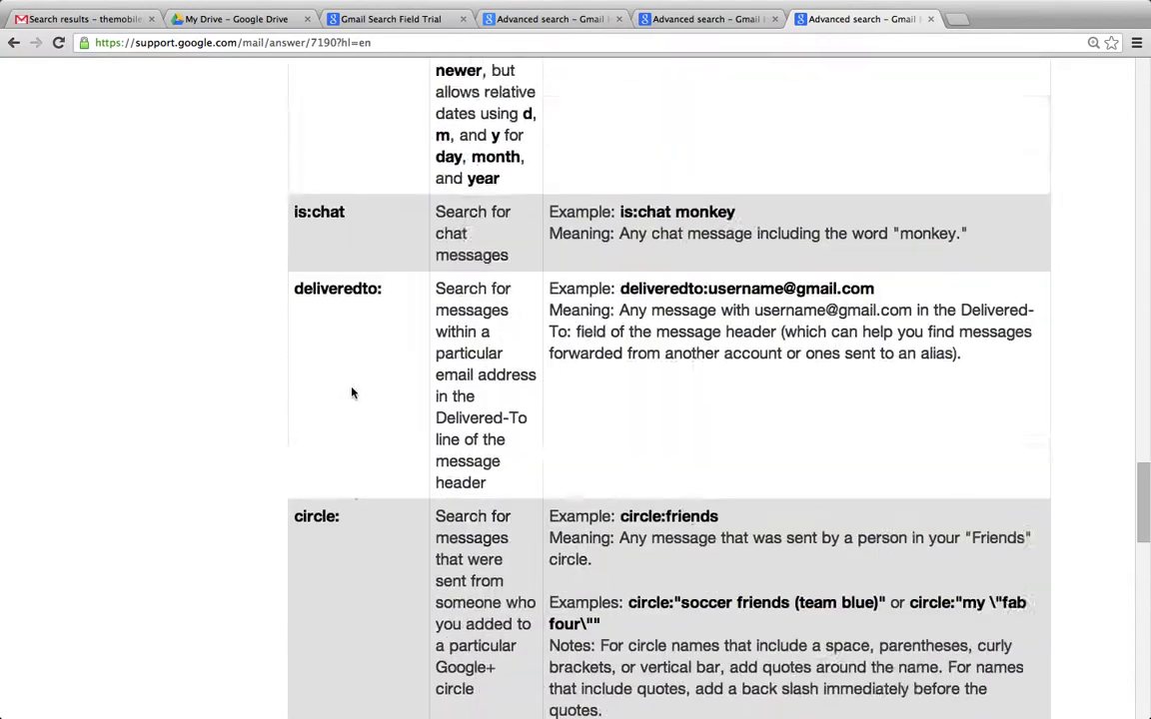
{"action": "scroll", "coordinate": [351, 393], "scroll_direction": "up", "scroll_amount": 20}
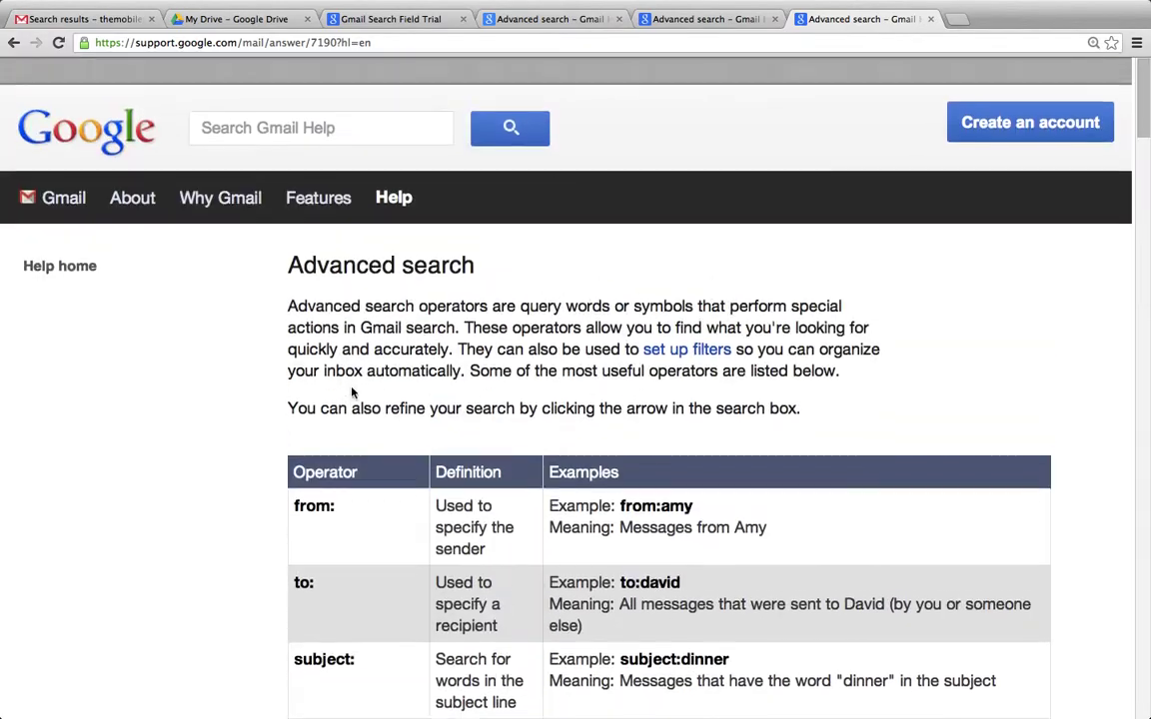